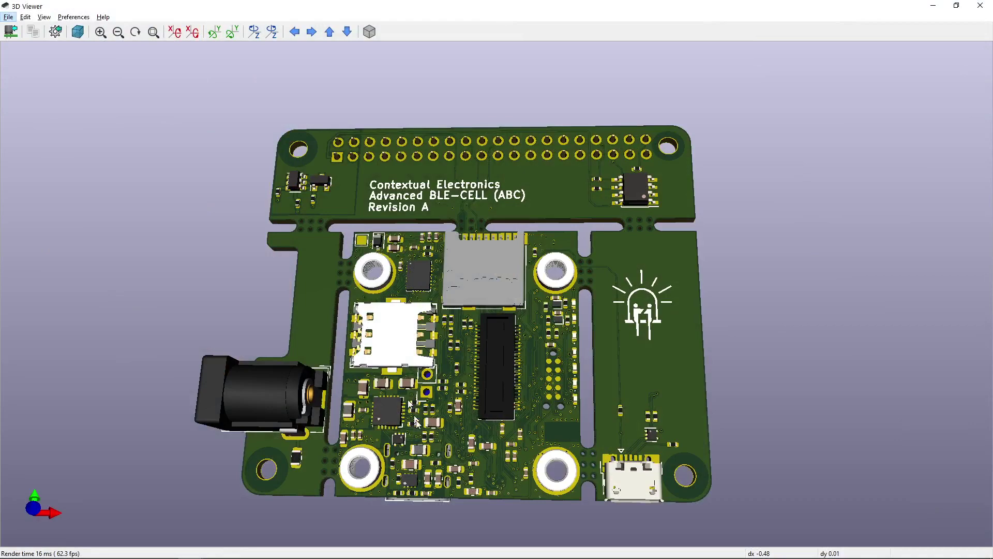
Examine the Advanced BLE-CELL board in 3D from several angles, including its mounting holes and breakaway sections.
mouse_move(344, 306)
left_mouse_down()
mouse_move(321, 302)
mouse_move(332, 328)
mouse_move(342, 318)
left_mouse_up()
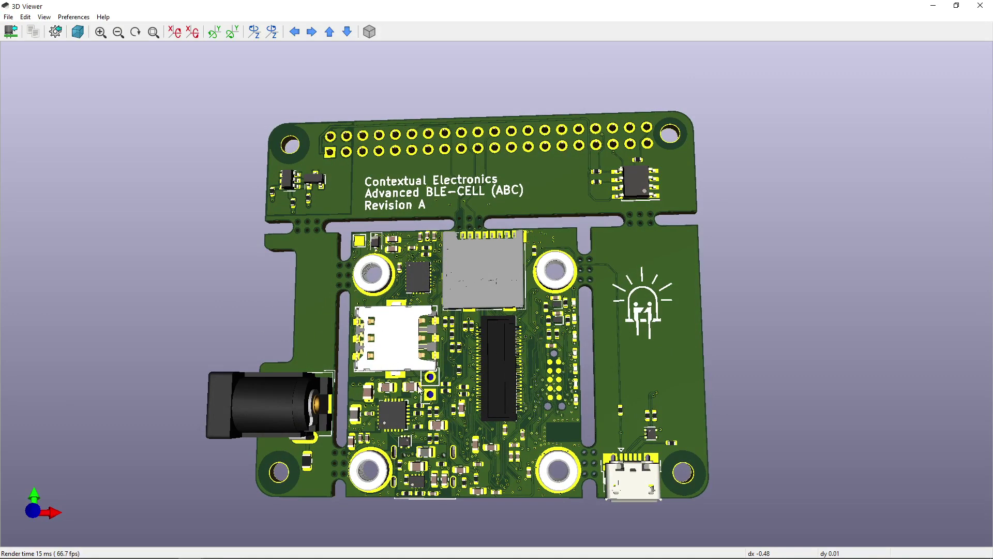
left_click_drag(445, 454, 332, 297)
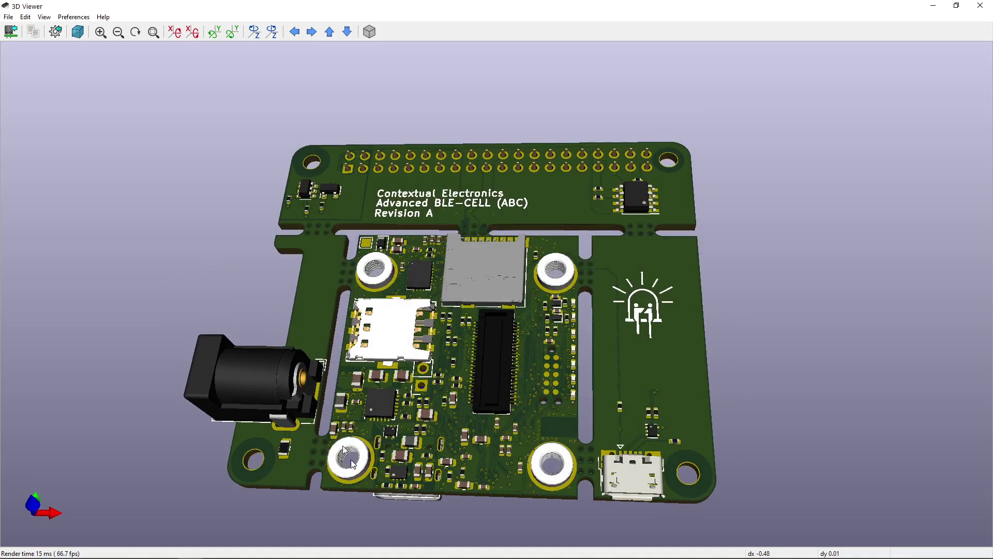
scroll(377, 393, "down", 3)
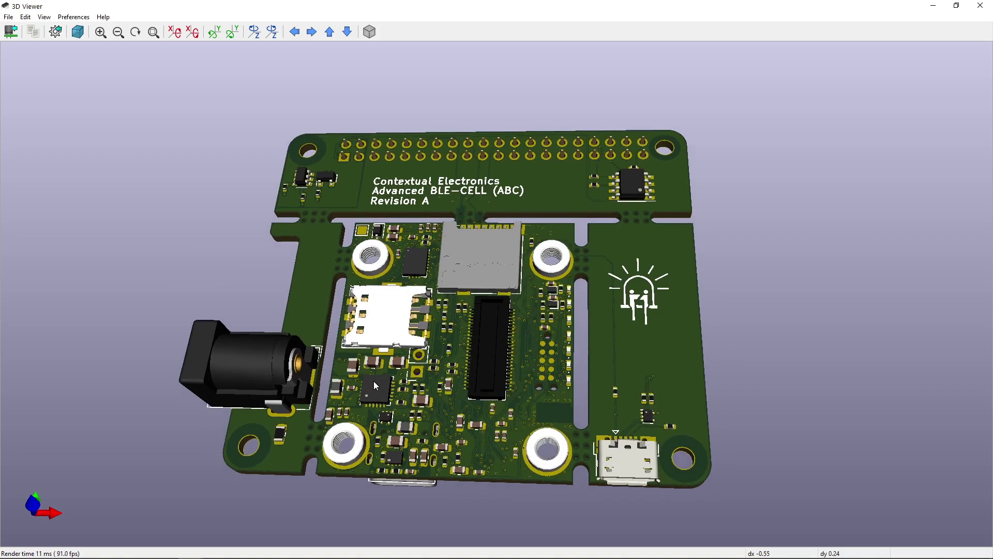
scroll(377, 362, "up", 2)
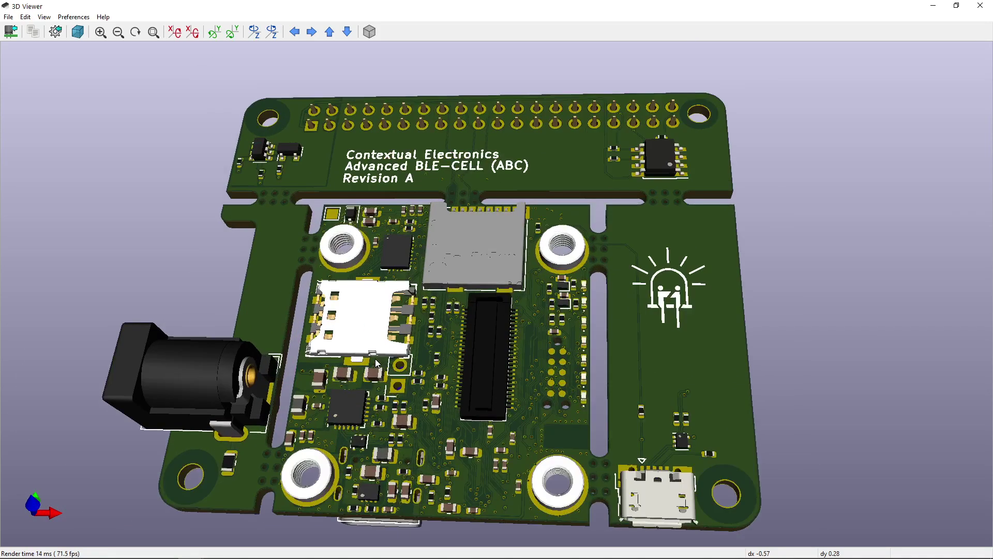
scroll(377, 362, "down", 4)
scroll(375, 361, "up", 4)
scroll(375, 360, "down", 3)
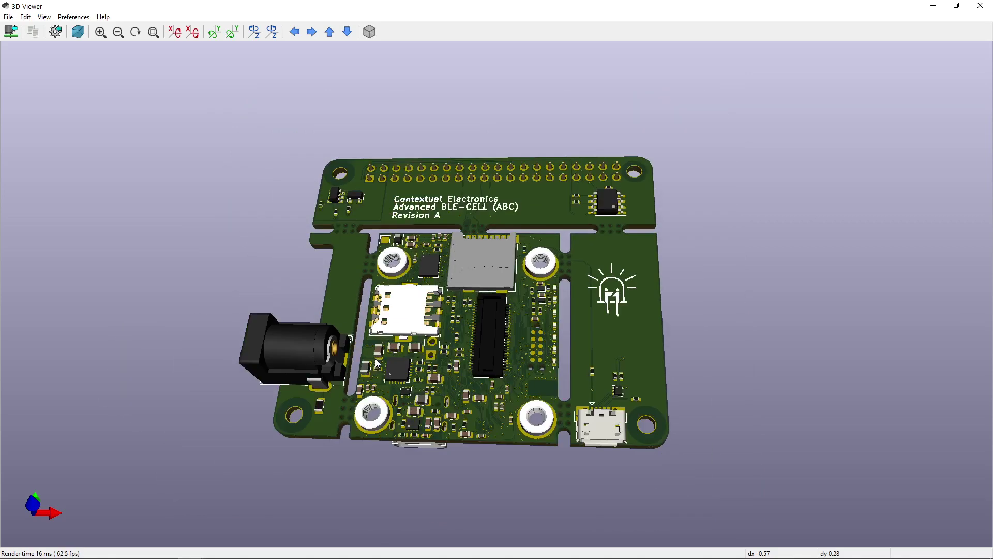
left_click_drag(377, 364, 656, 375)
left_click_drag(419, 361, 418, 332)
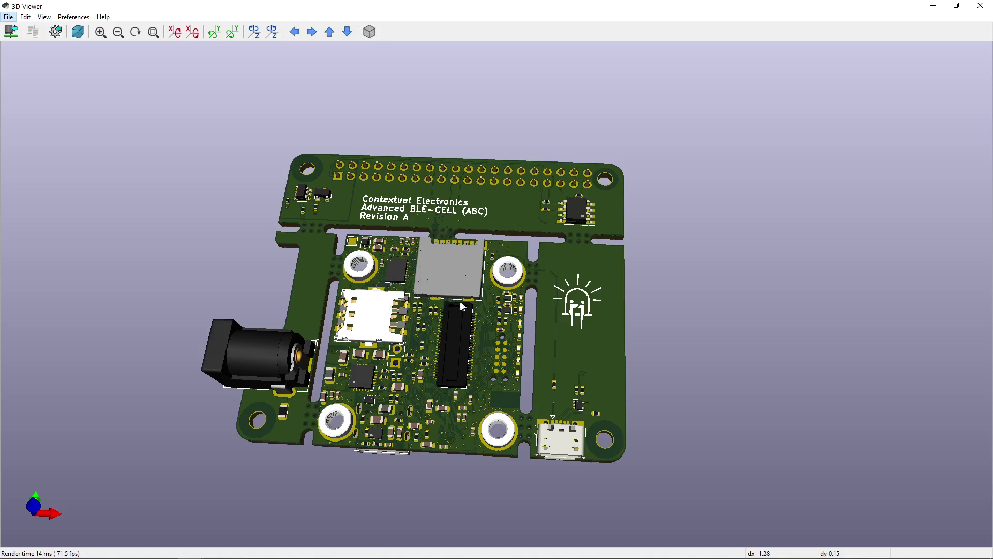
left_click_drag(606, 313, 500, 242)
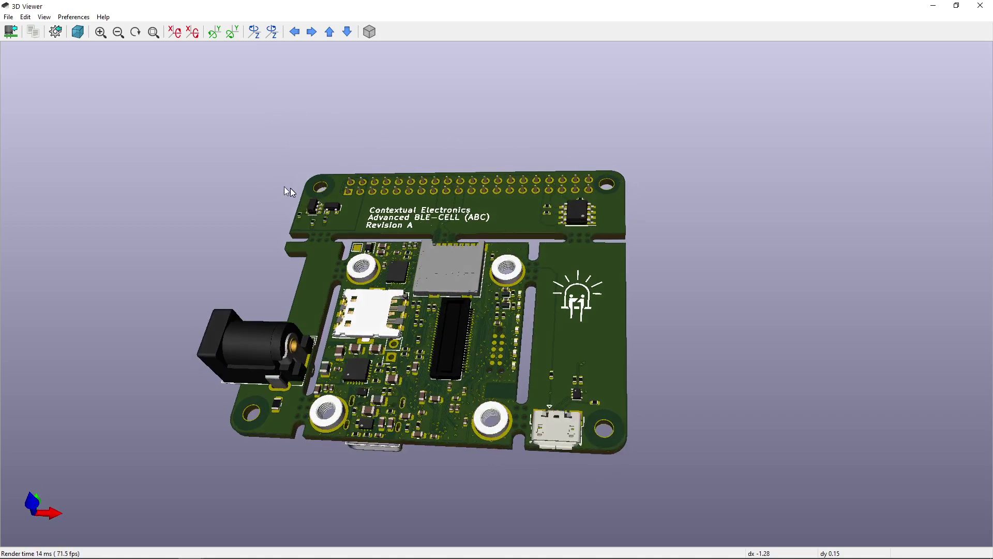
left_click_drag(528, 346, 506, 339)
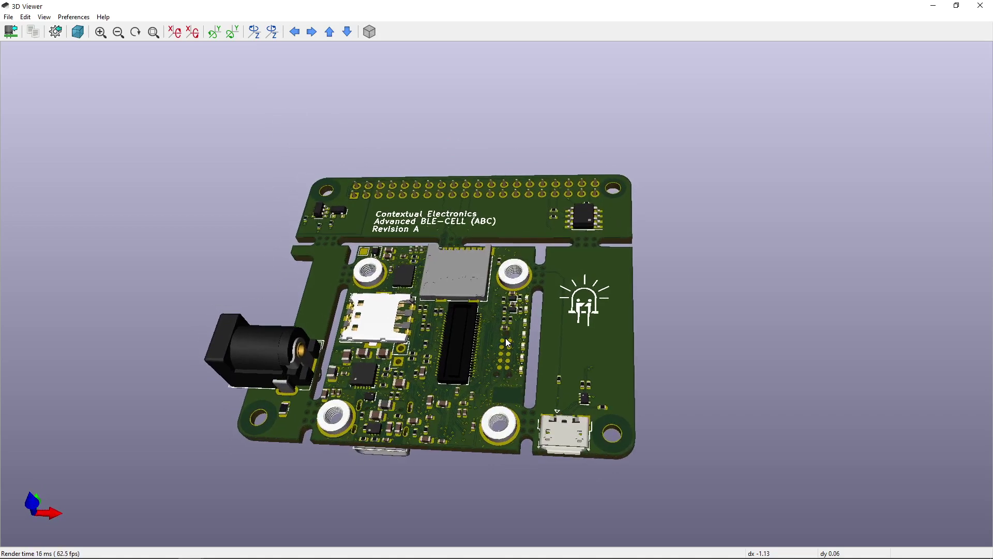
Switch to Pcbnew and place a MountingHole_3.2mm_M3 footprint in the board's right-hand section, just below the upper mousebites.
key("alt+Tab")
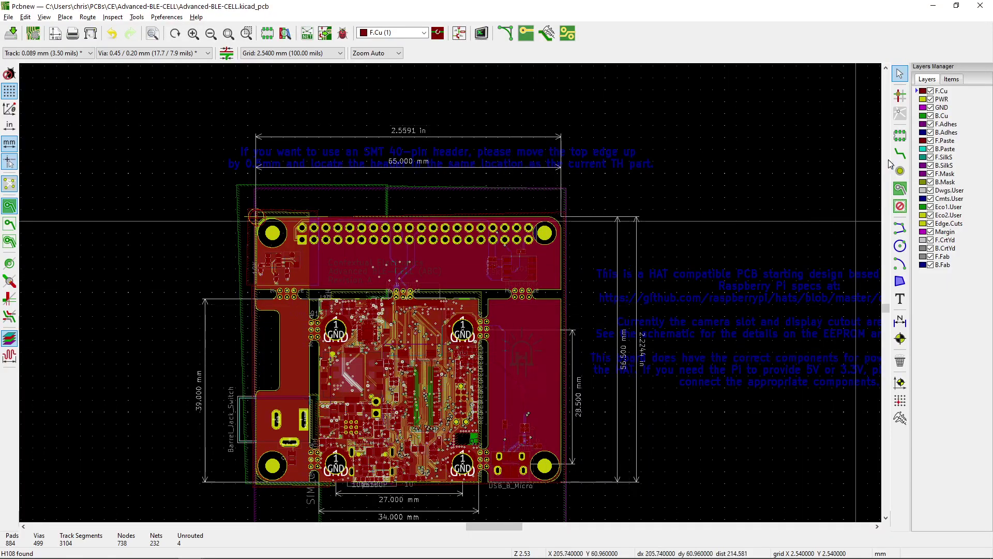
left_click(900, 136)
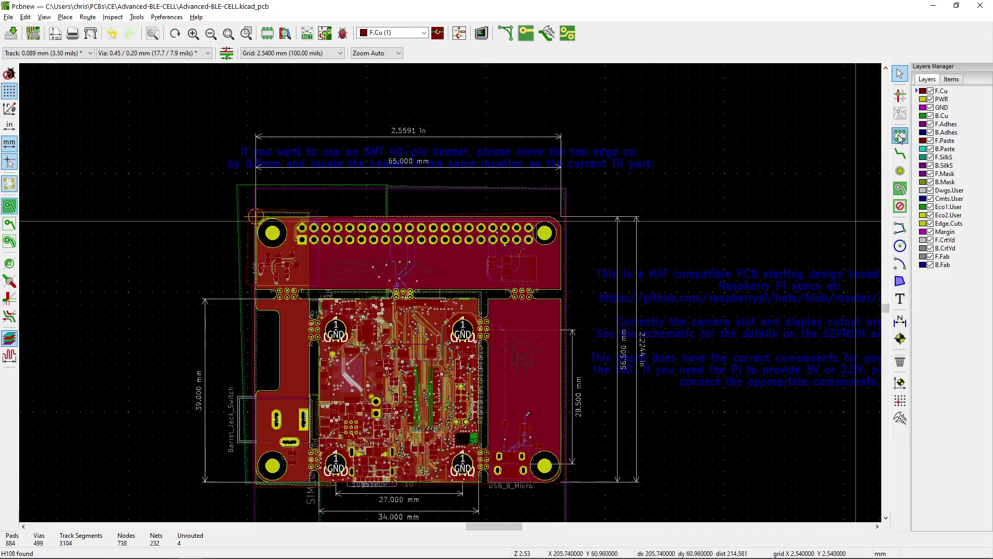
left_click(547, 322)
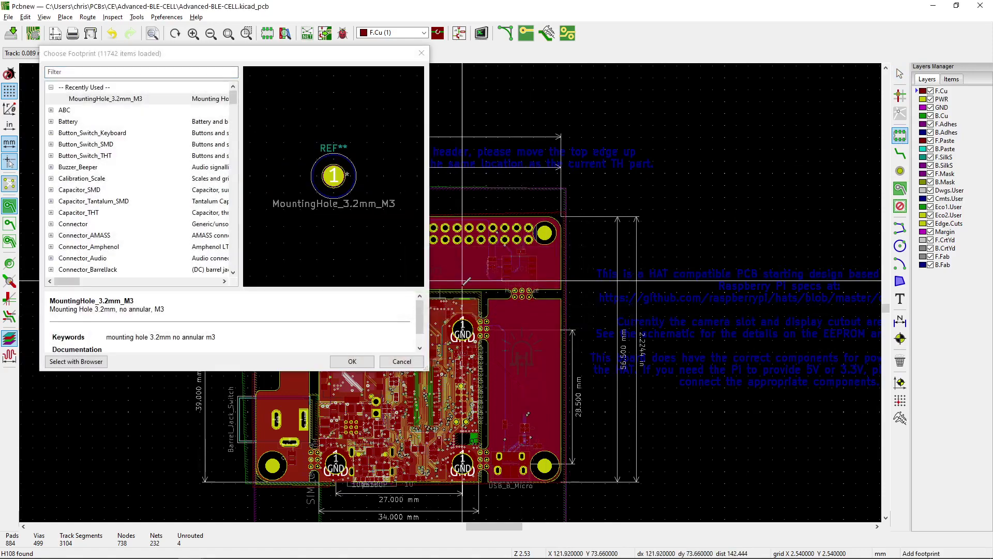
double_click(103, 99)
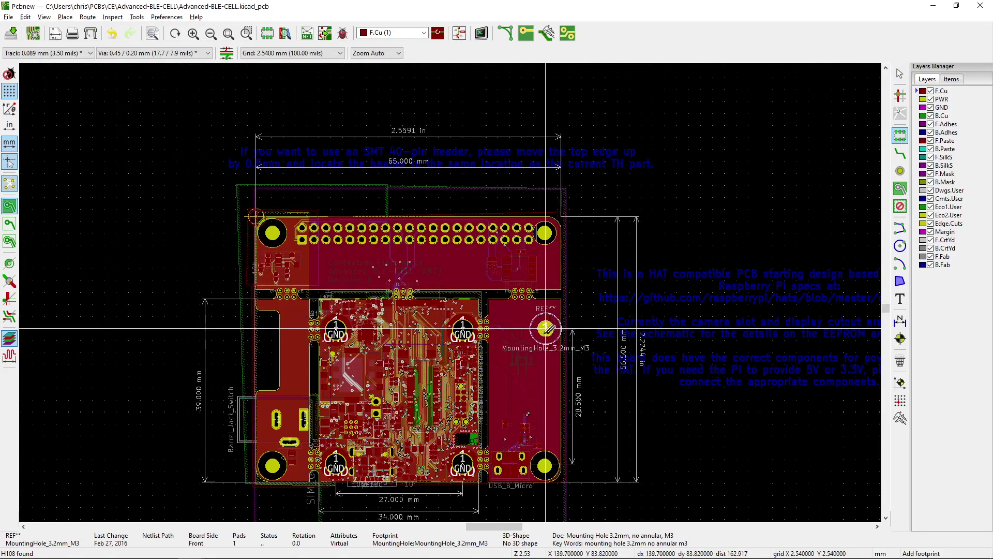
left_click(546, 303)
scroll(570, 303, "up", 5)
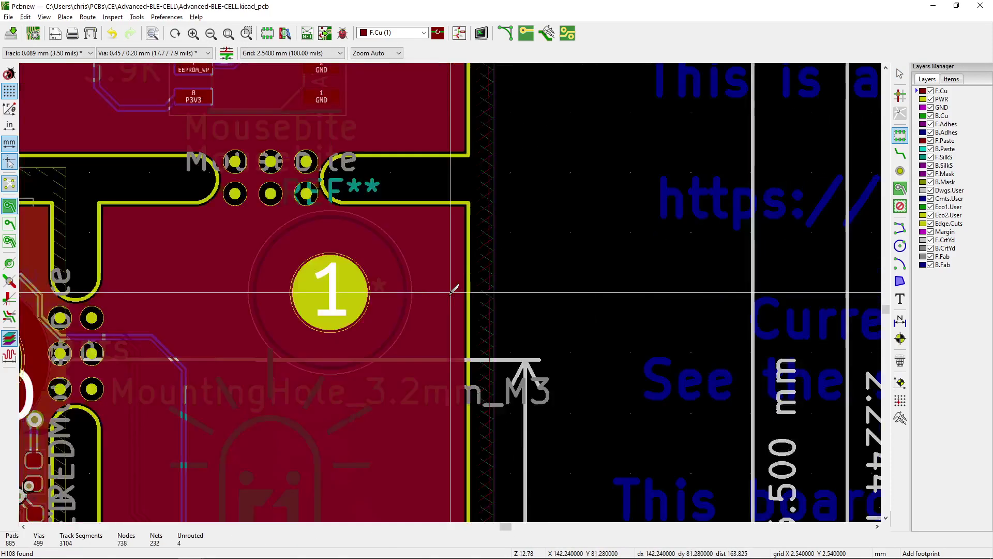
scroll(455, 290, "down", 2)
scroll(416, 288, "up", 1)
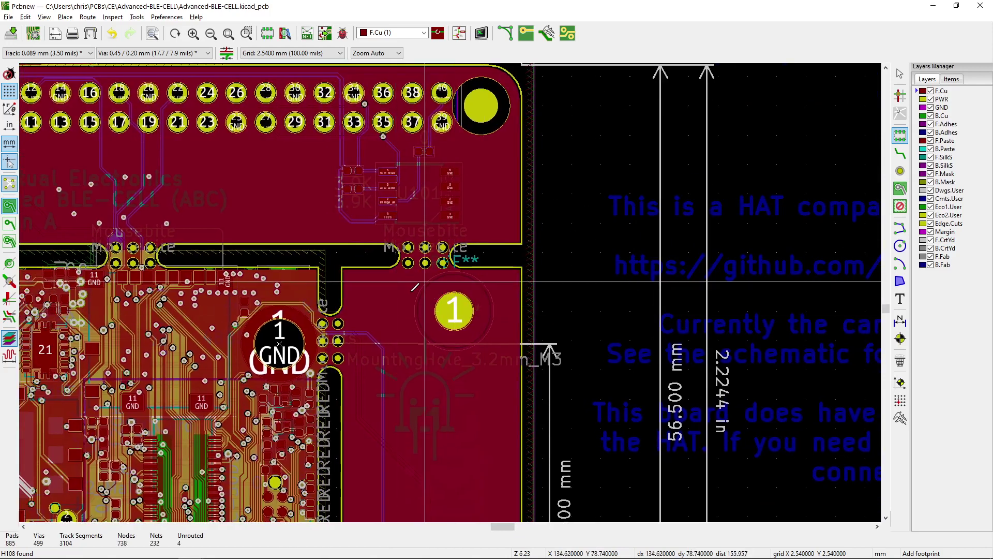
Check the board with the added mounting hole in the 3D Viewer and return to the Pcbnew layout.
key("alt+Tab")
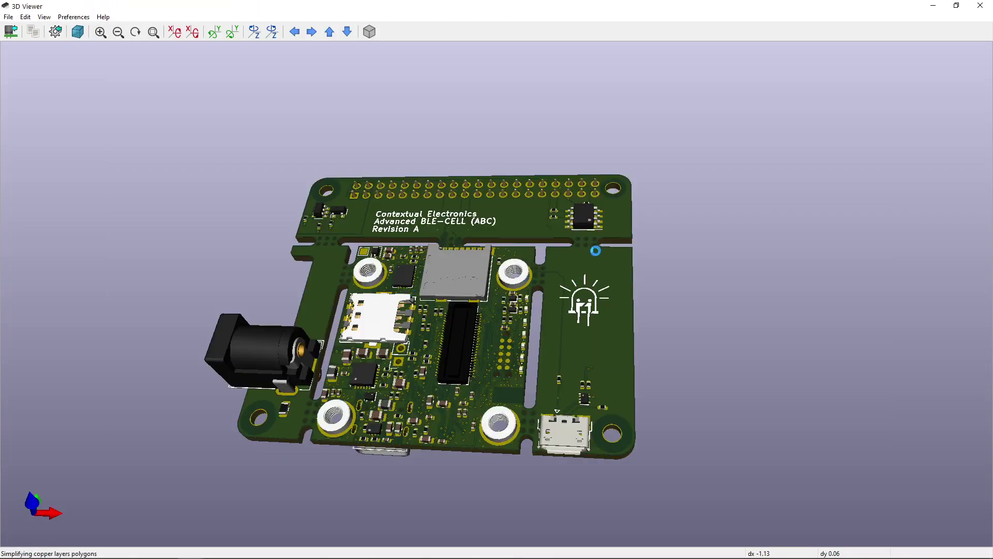
key("alt+Tab")
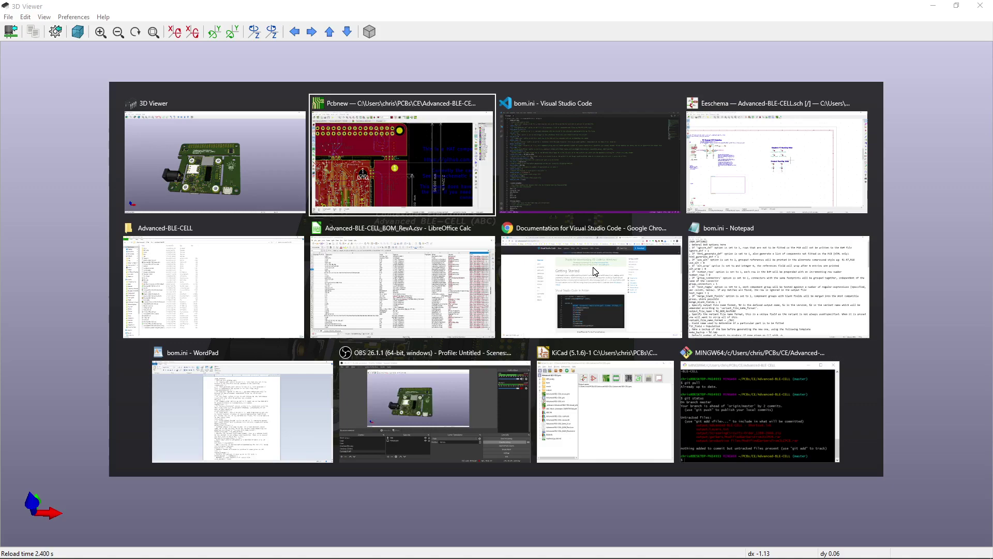
scroll(355, 221, "down", 2)
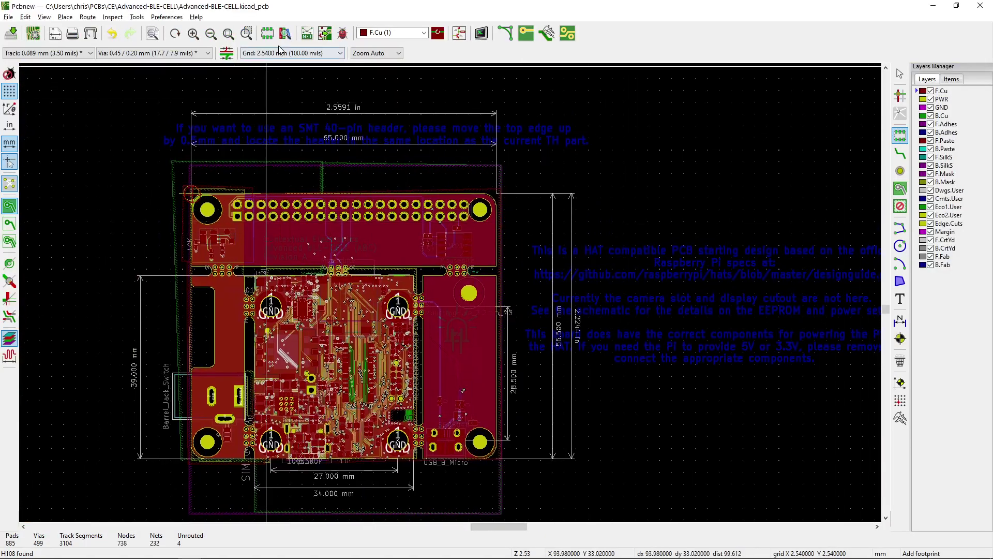
Update the PCB from the schematic, keeping existing symbol-to-footprint associations and deleting extra footprints.
left_click(326, 35)
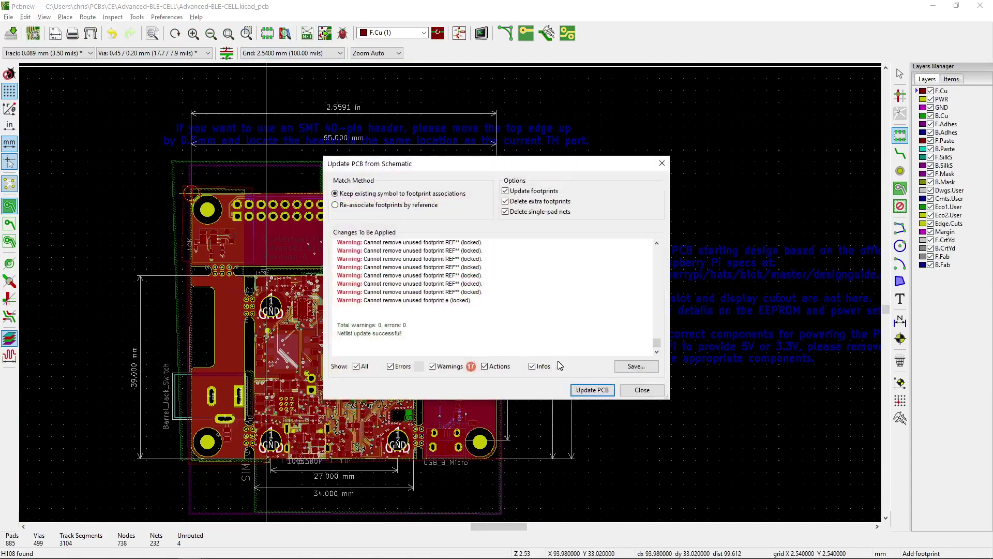
left_click(593, 389)
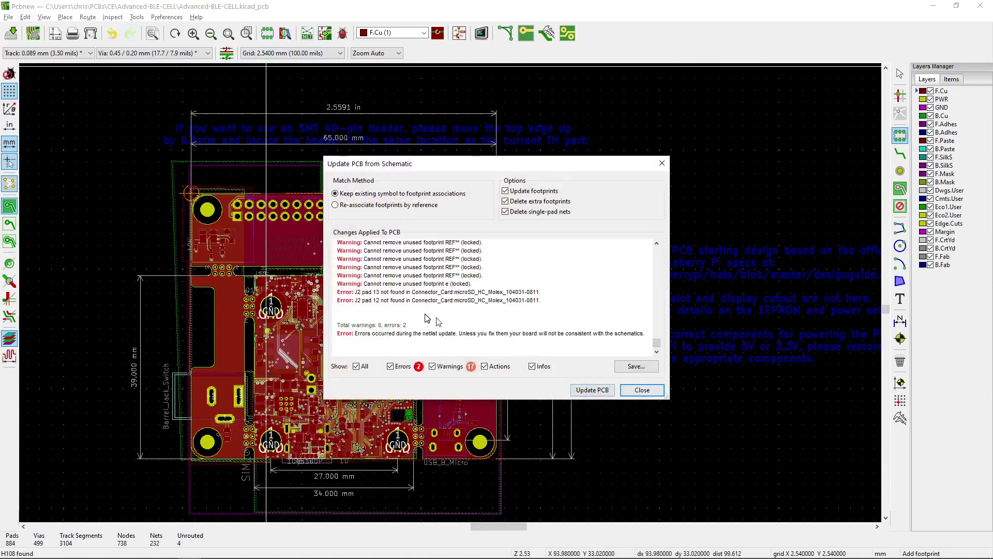
left_click(637, 388)
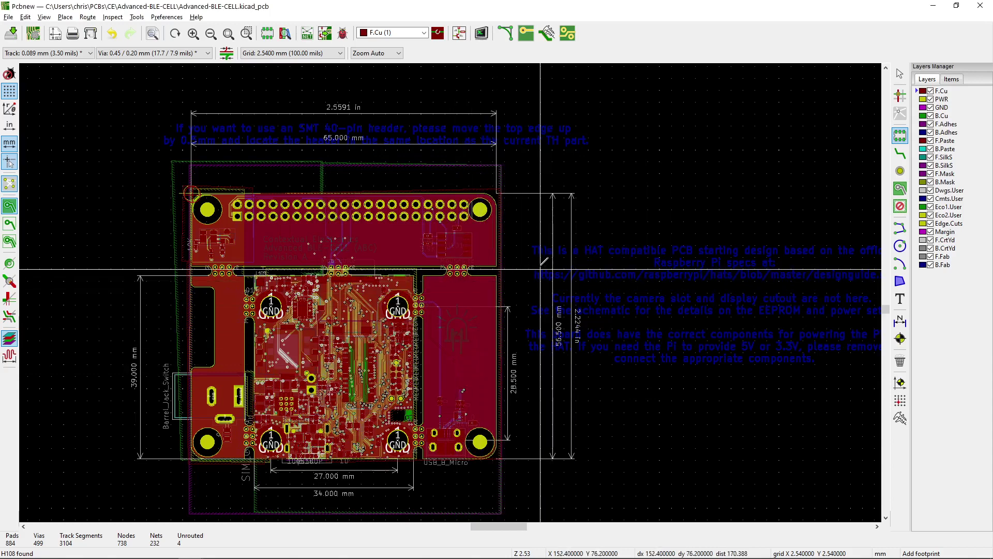
Undo the schematic update and set the MountingHole_3.2mm_M3 footprint's move and place option to Lock footprint.
scroll(464, 295, "up", 4)
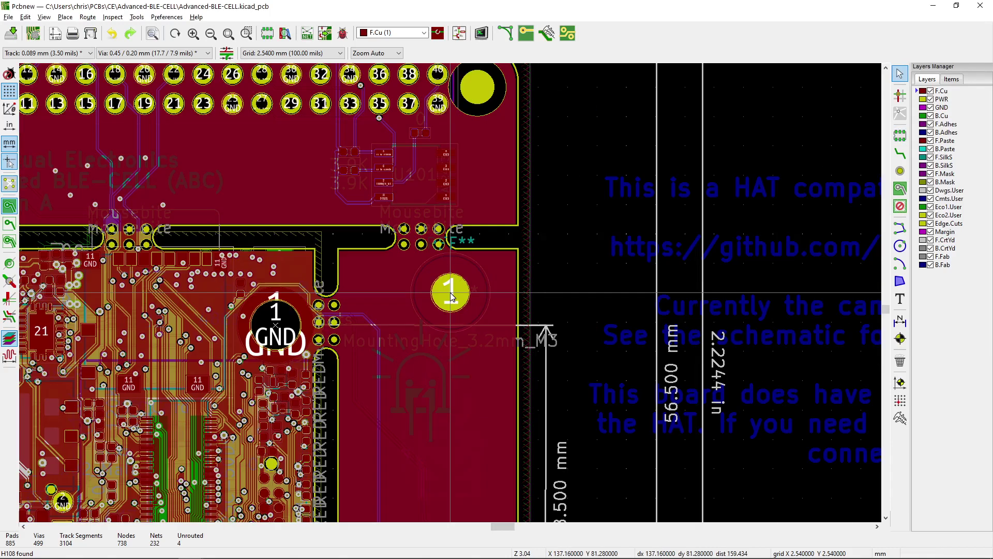
left_click(459, 294)
left_click(459, 295)
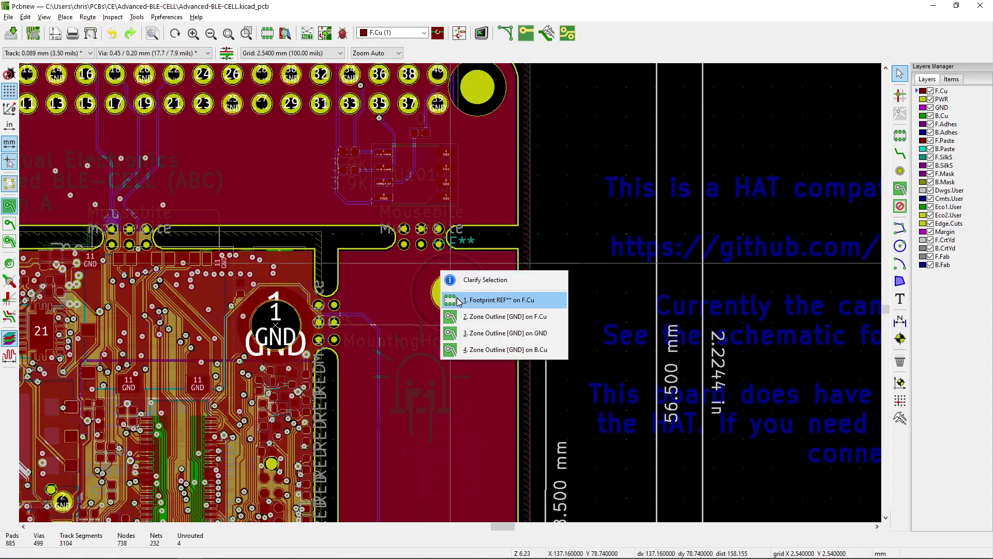
left_click(492, 300)
double_click(459, 300)
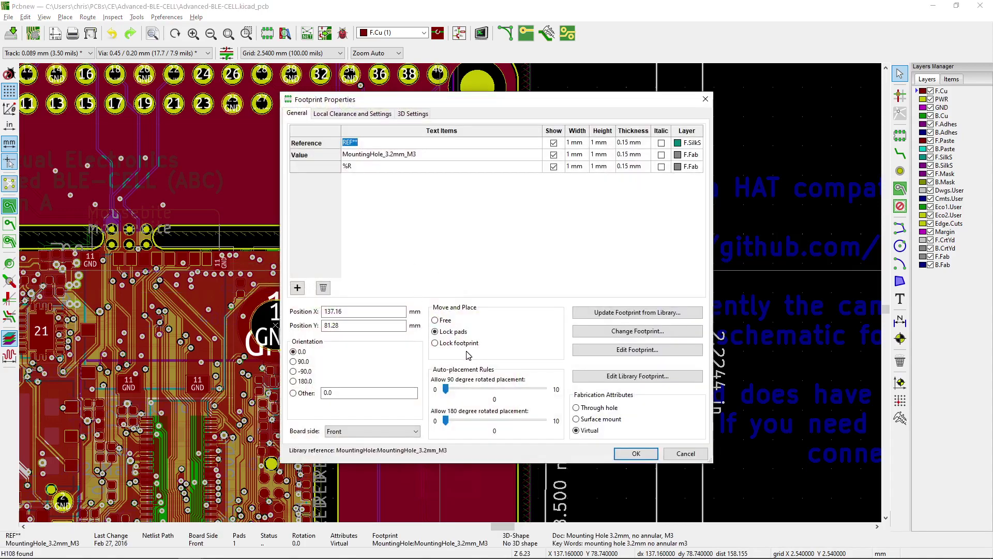
left_click(458, 343)
left_click(636, 453)
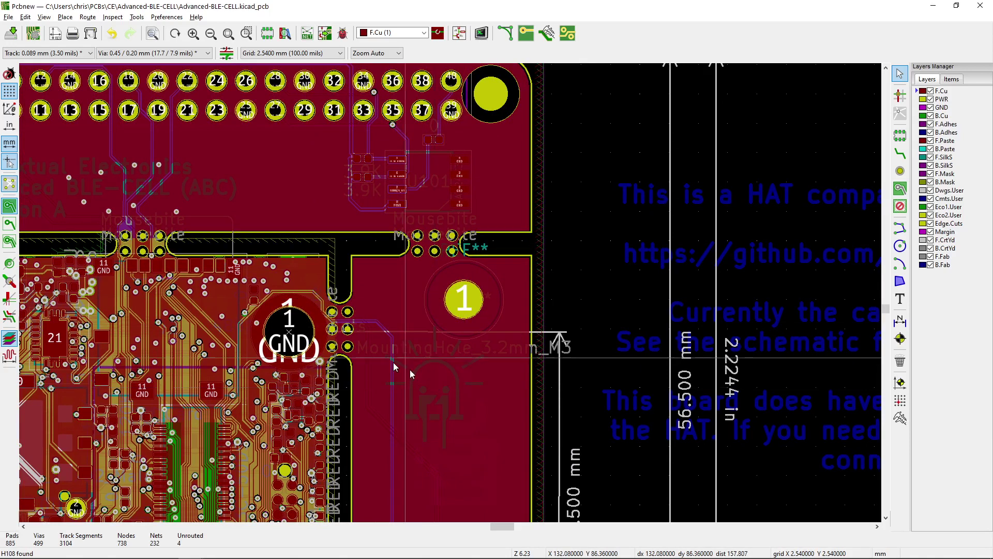
Update the PCB from the schematic again with the mounting hole footprint locked and extra footprints set for deletion.
left_click(325, 34)
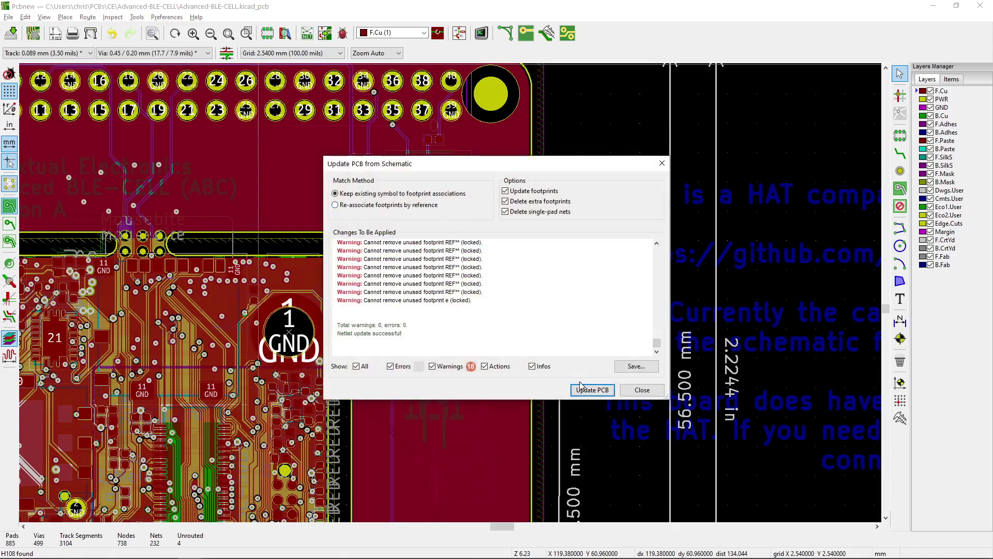
left_click(590, 390)
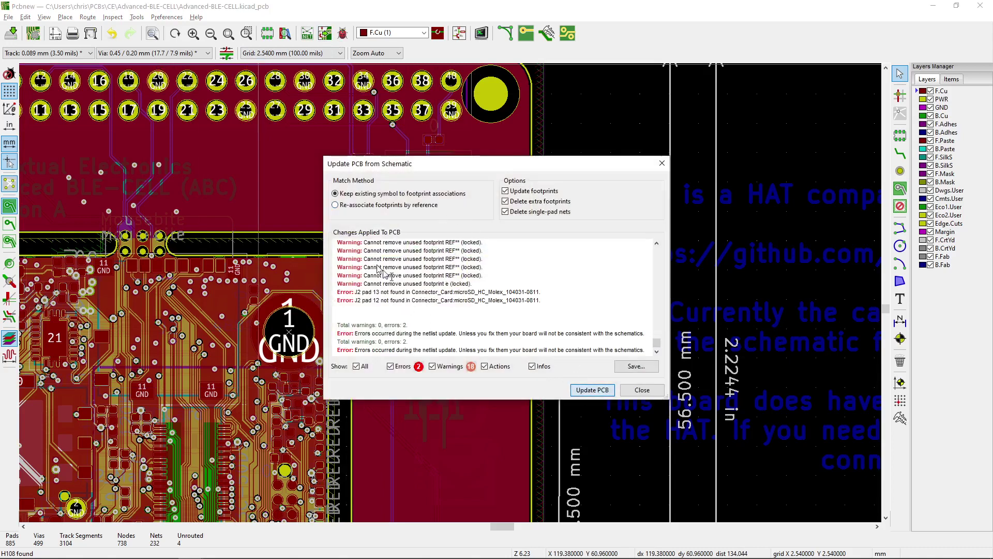
left_click(648, 391)
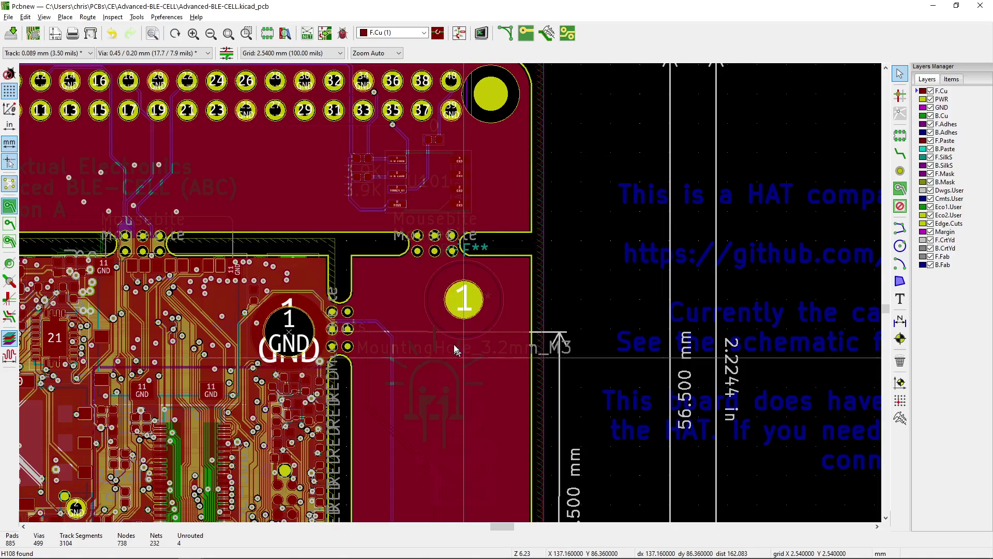
Delete the locked MountingHole_3.2mm_M3 footprint below the mousebites in the board's right-hand section.
scroll(451, 279, "down", 5)
scroll(455, 287, "up", 4)
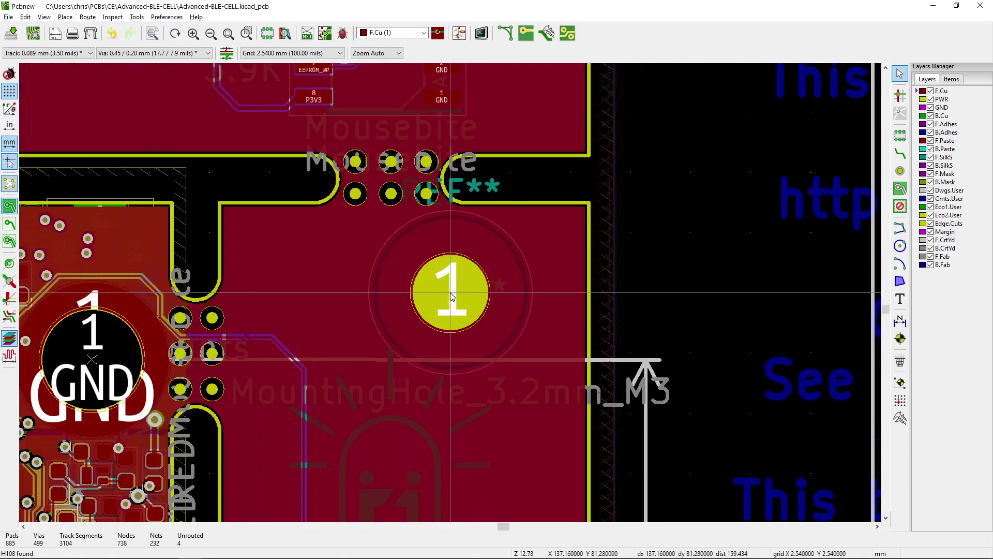
scroll(454, 288, "down", 4)
scroll(452, 293, "up", 4)
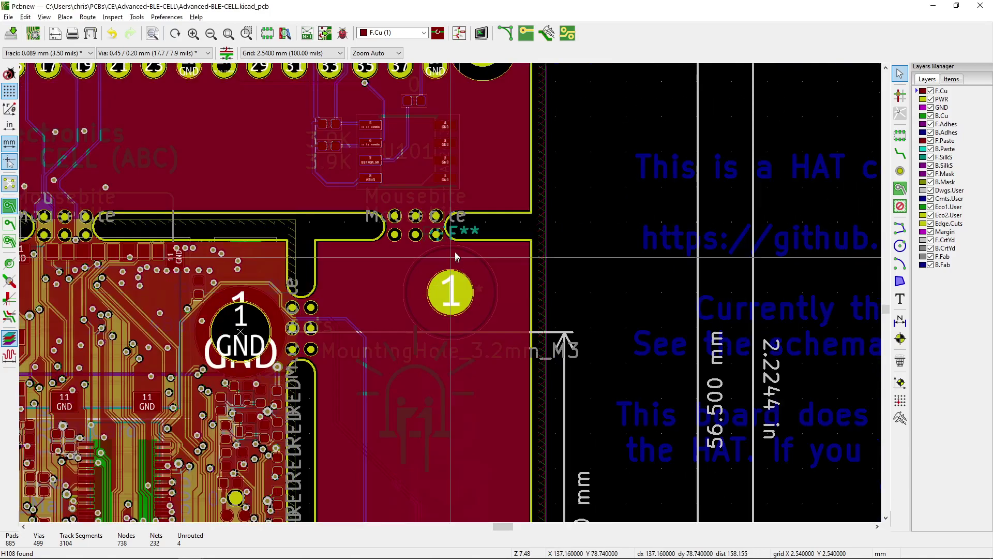
key("Delete")
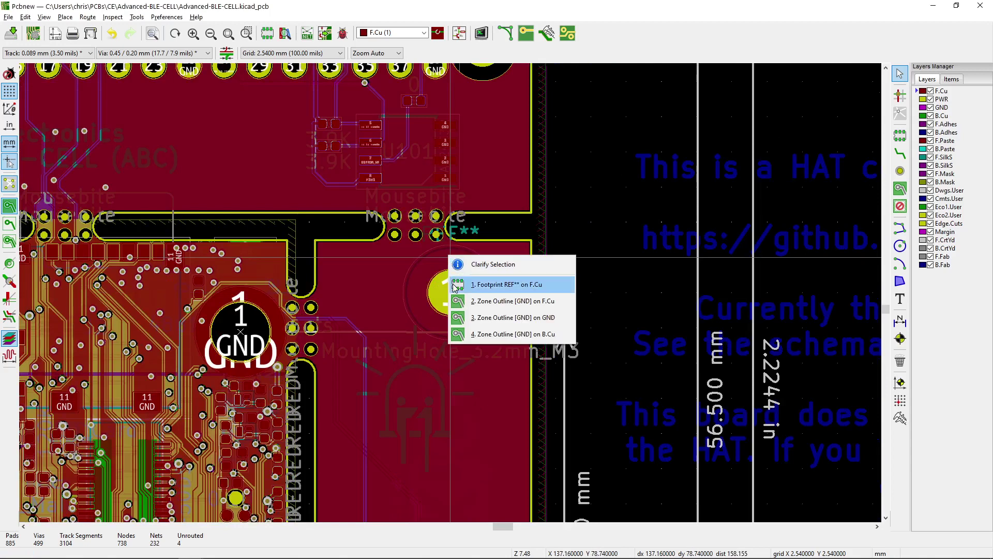
left_click(455, 284)
key("Delete")
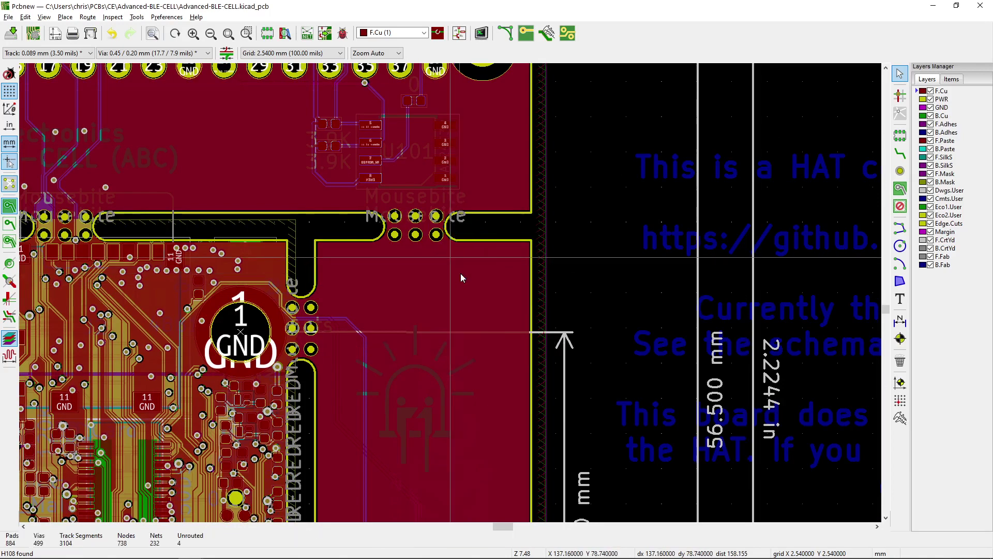
scroll(461, 273, "down", 3)
scroll(482, 311, "up", 2)
Switch to the schematic in Eeschema and place a copy of a Raspberry Pi 3mm_Mounting_Hole symbol beside the existing group.
key("alt+Tab")
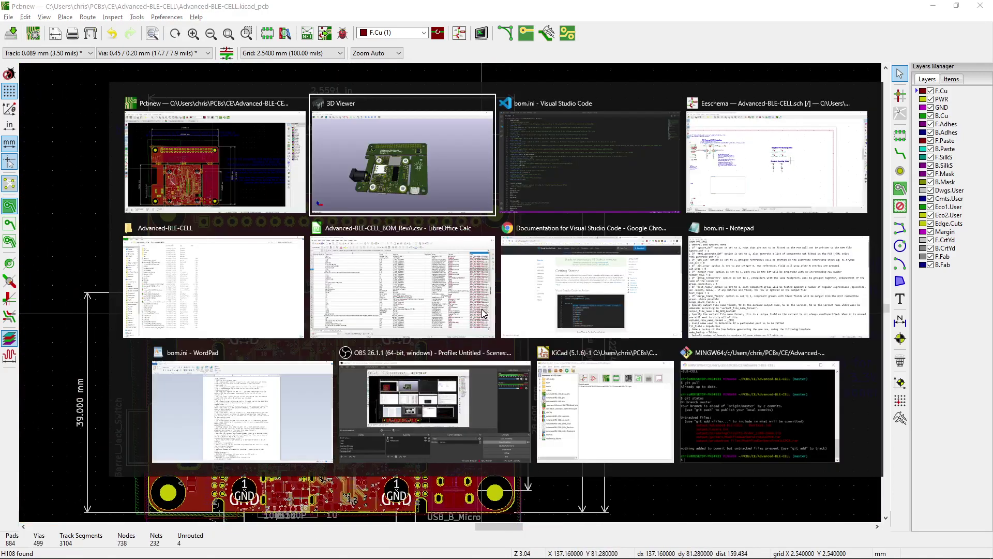
key("alt+Tab")
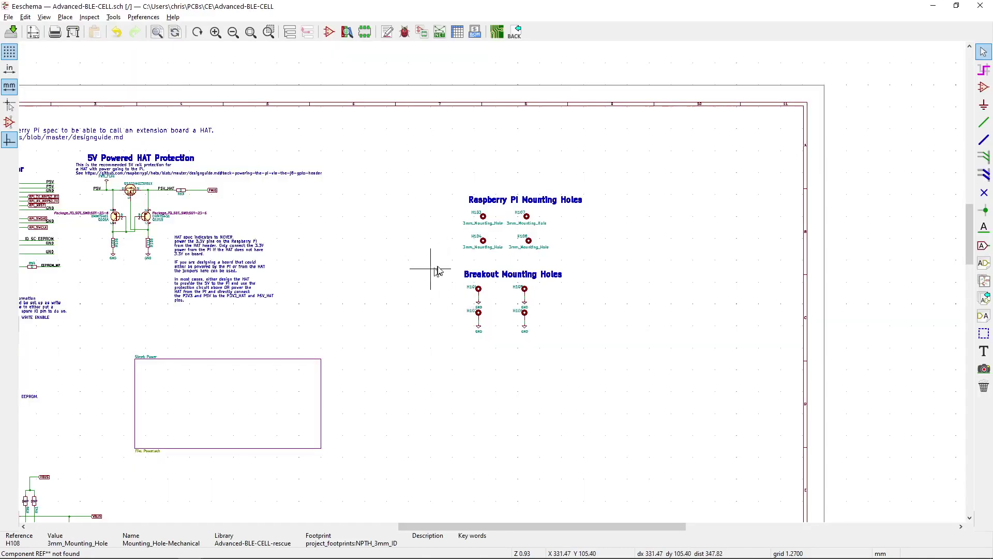
scroll(494, 284, "down", 1)
scroll(494, 284, "up", 3)
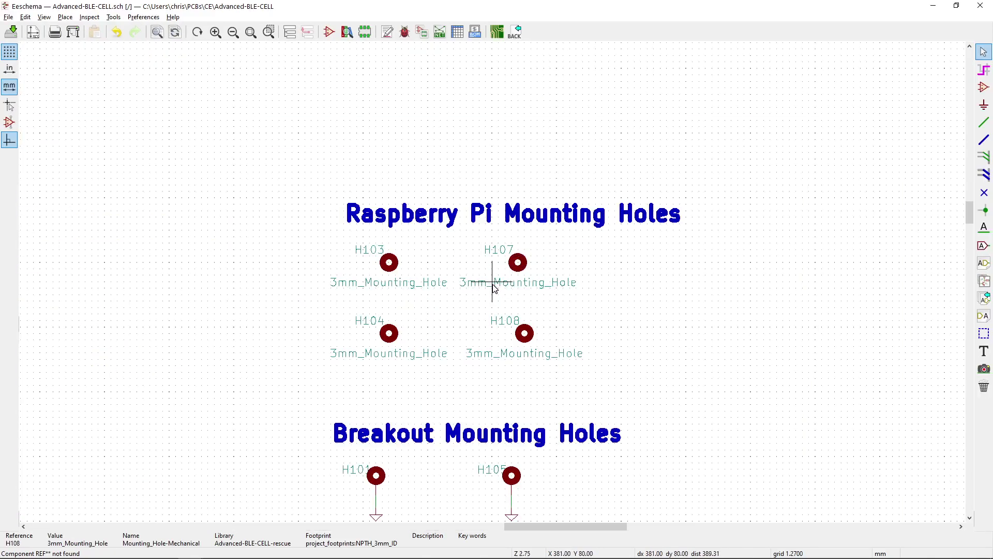
scroll(499, 289, "down", 5)
scroll(501, 292, "up", 5)
key("c")
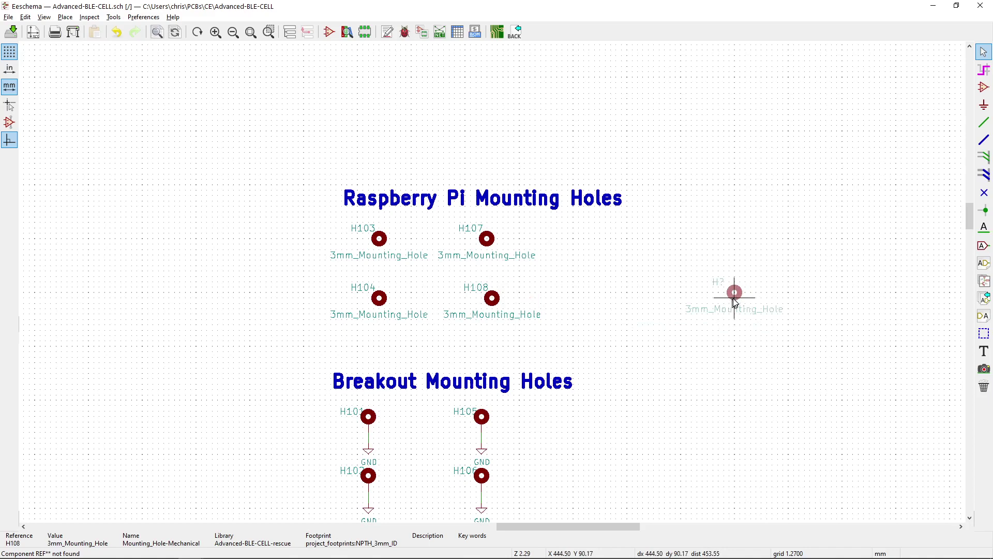
left_click(735, 293)
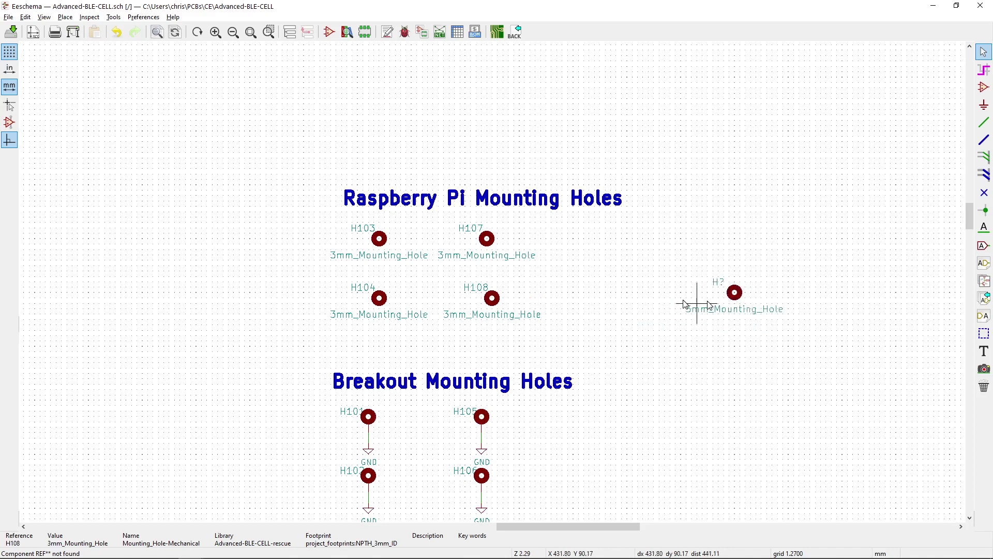
Annotate the entire schematic, keeping existing annotations and sorting components by X position.
left_click(387, 32)
left_click(582, 393)
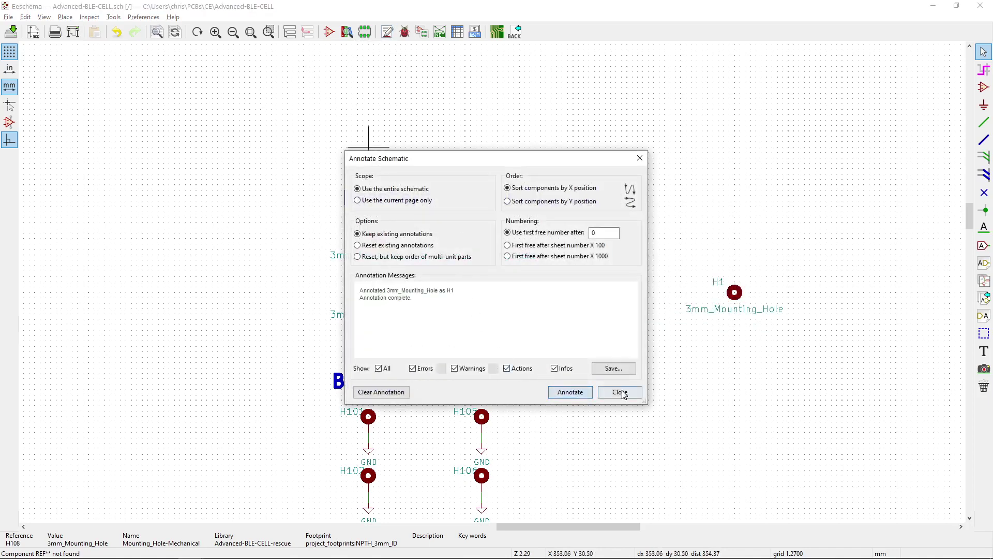
left_click(621, 392)
right_click(622, 394)
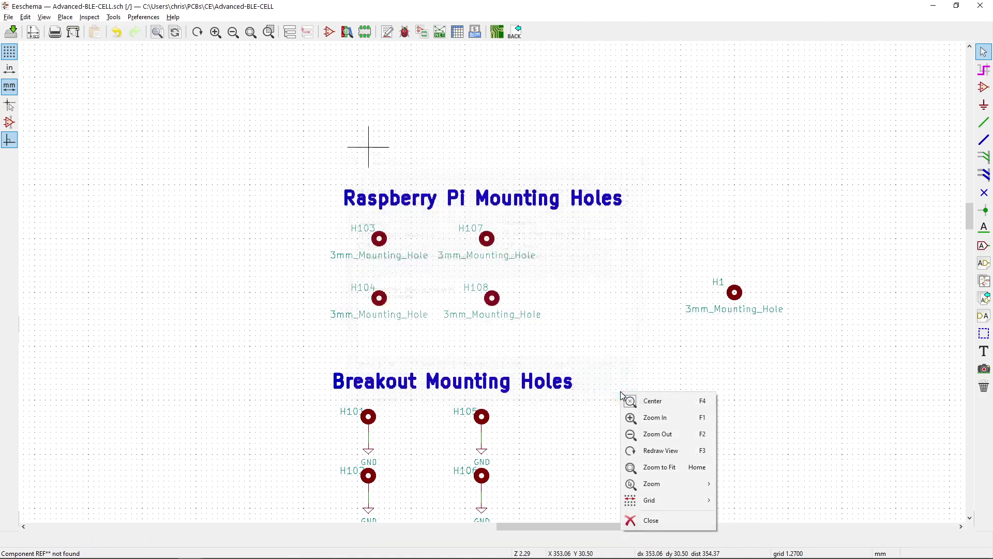
key("Escape")
Try to update the PCB layout from the schematic with the newly annotated mounting hole symbol.
key("alt+Tab")
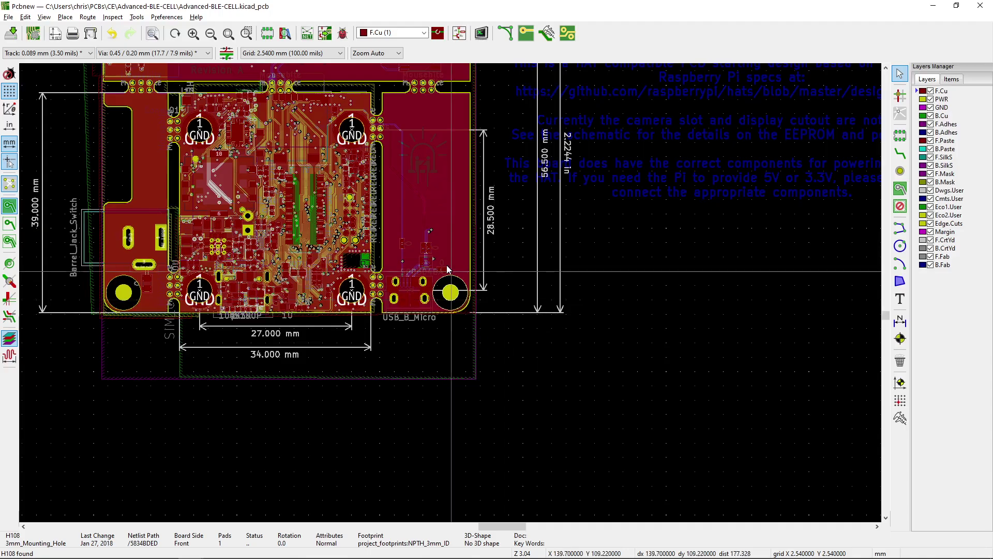
left_click(325, 33)
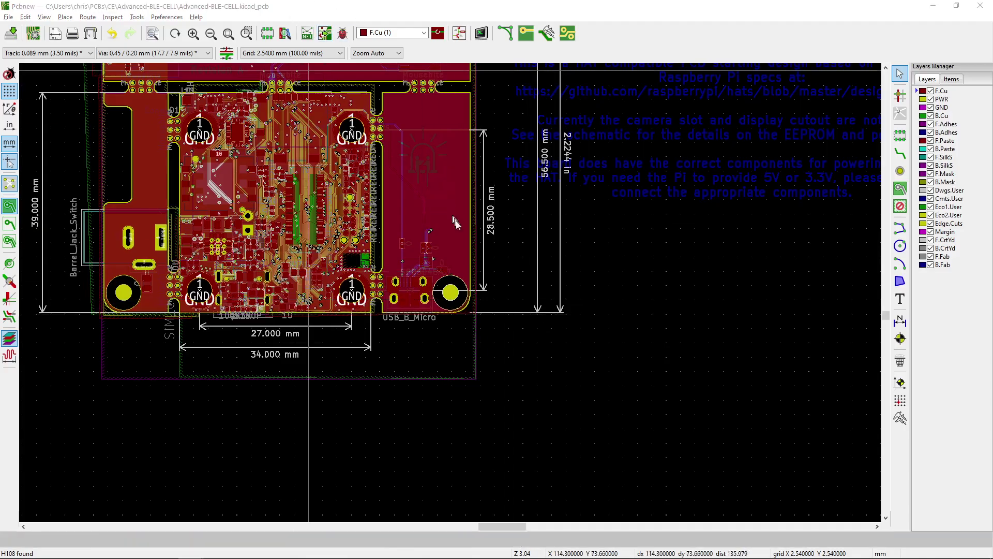
left_click(595, 392)
left_click(595, 392)
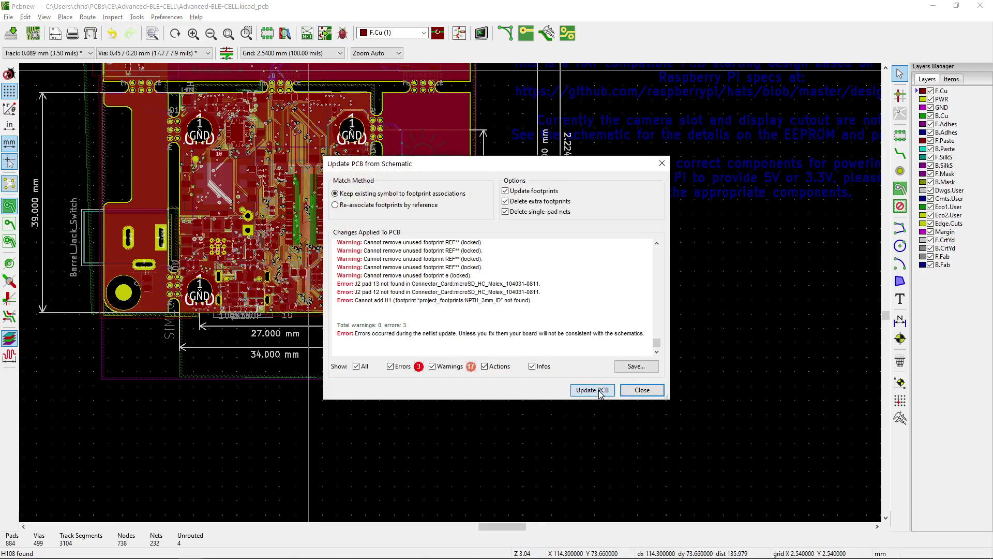
left_click(642, 390)
scroll(494, 251, "down", 1)
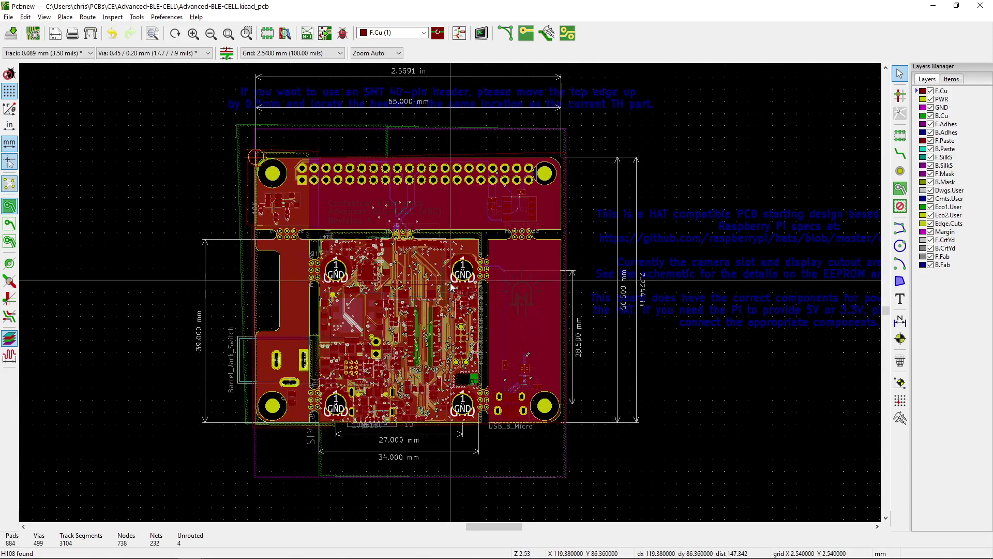
scroll(343, 149, "up", 1)
Assign the MountingHole_3.2mm_M3 footprint from the MountingHole library to the H1 symbol in the schematic.
left_click(307, 34)
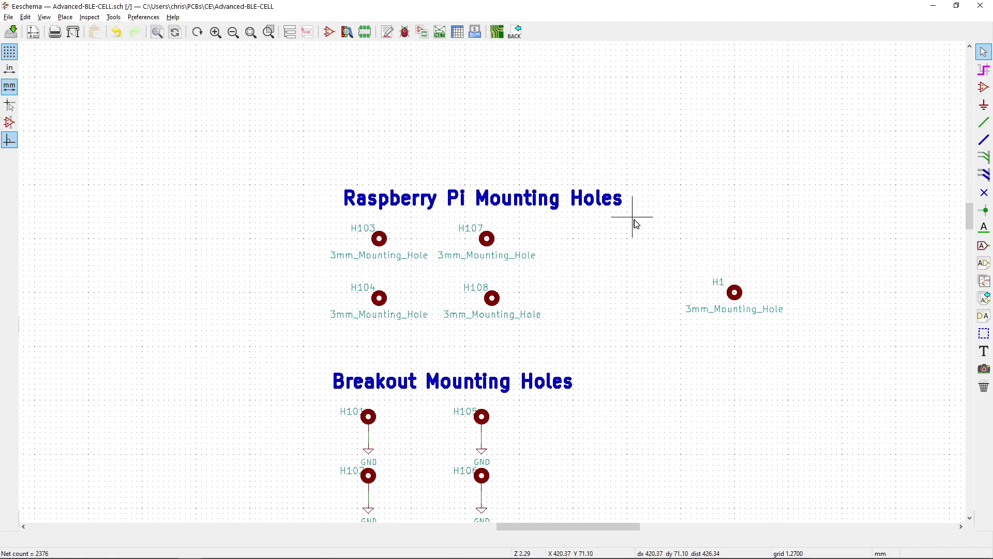
double_click(736, 294)
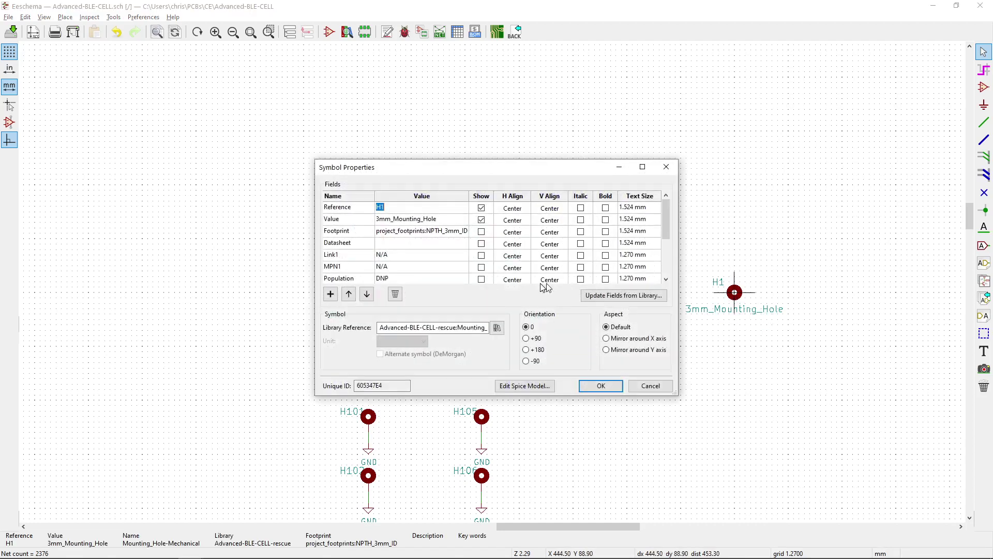
left_click(457, 236)
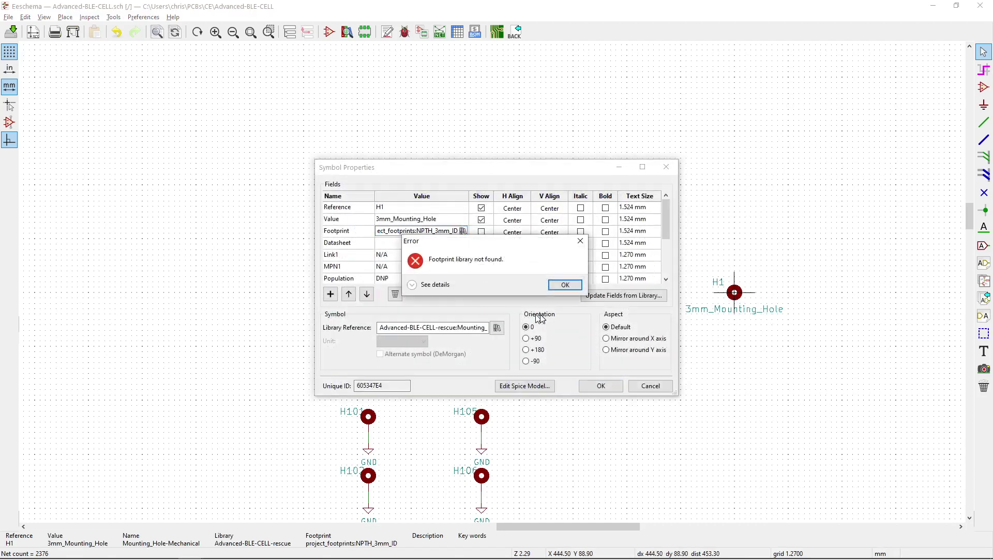
left_click(571, 286)
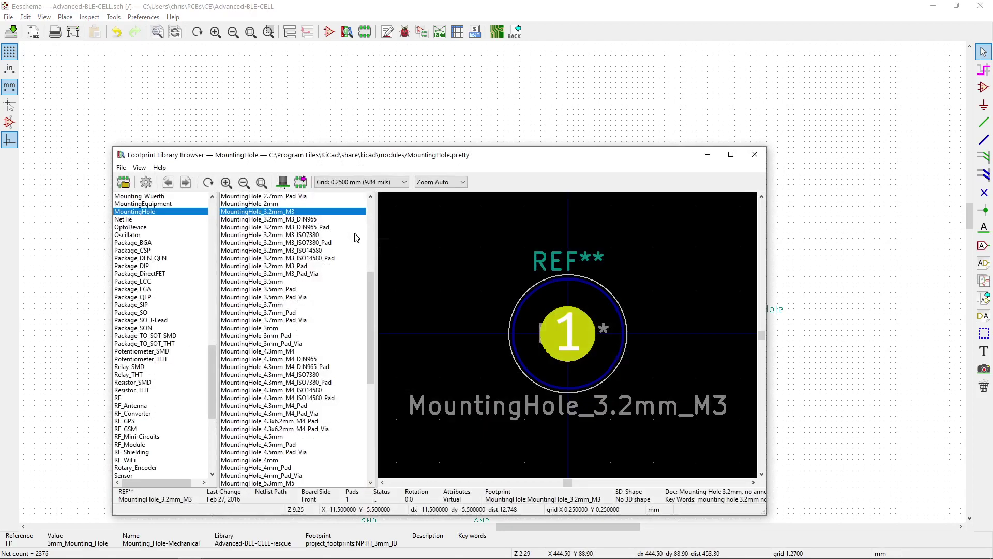
double_click(247, 211)
left_click(618, 388)
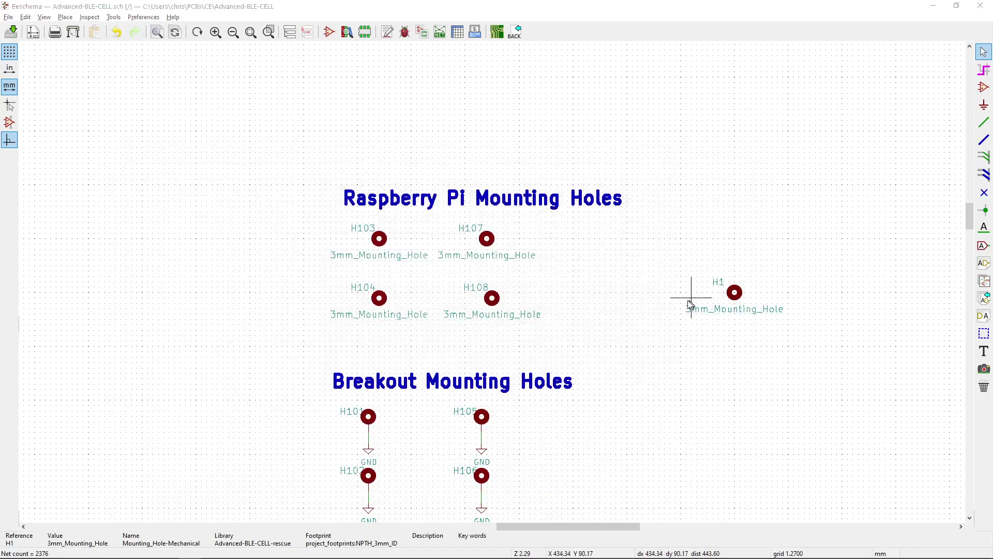
Update the PCB from the schematic in Pcbnew and place the H1 mounting hole in the upper part of the board's right-hand section.
key("alt+Tab")
key("alt+Tab")
key("alt+Tab")
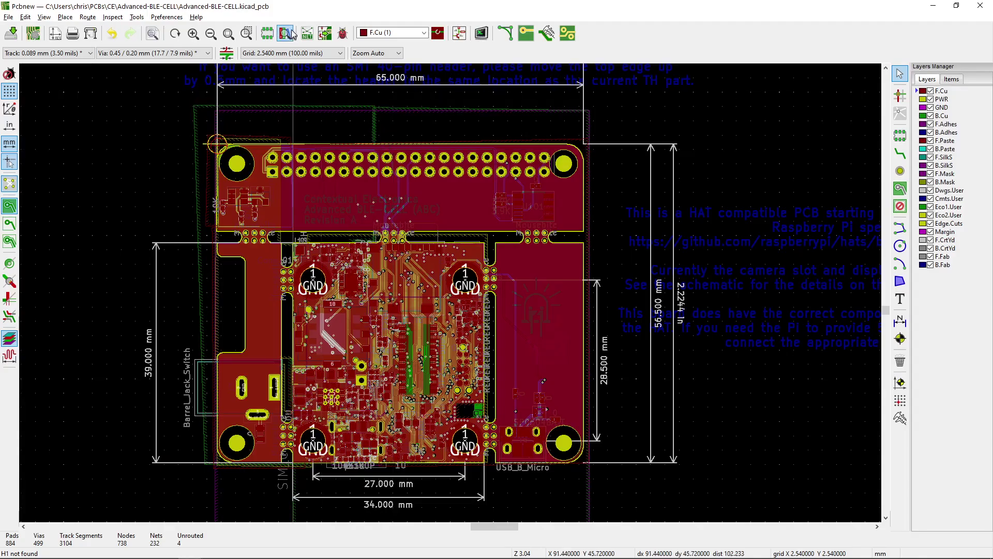
left_click(325, 33)
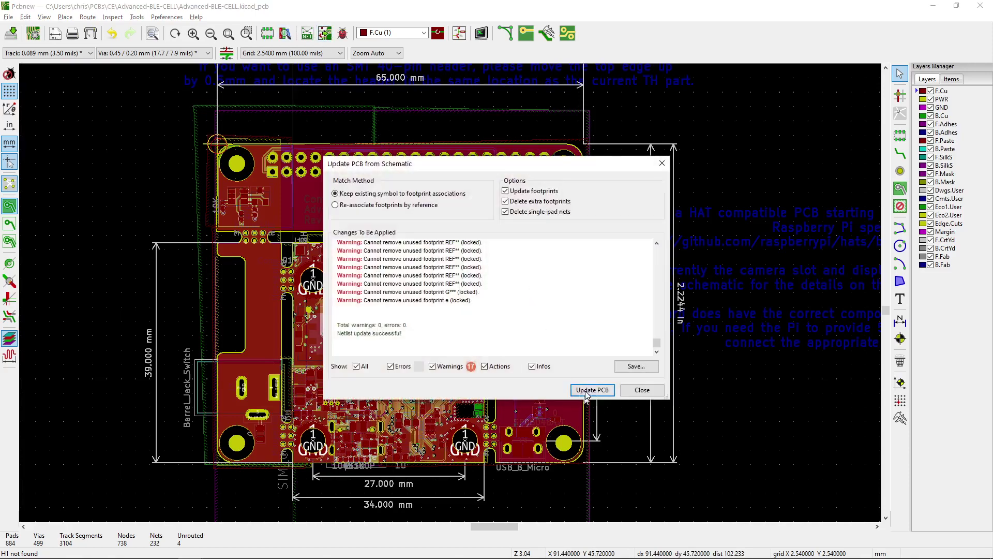
left_click(593, 390)
left_click(642, 390)
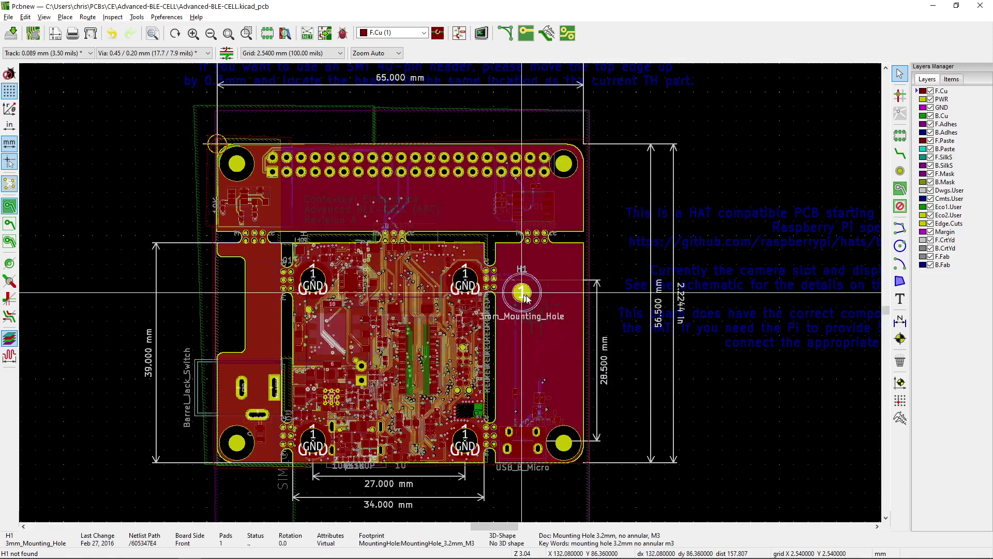
scroll(524, 297, "up", 1)
Examine the H1 symbol's footprint, link, MPN, population and vendor fields in the schematic without changing them.
key("alt+Tab")
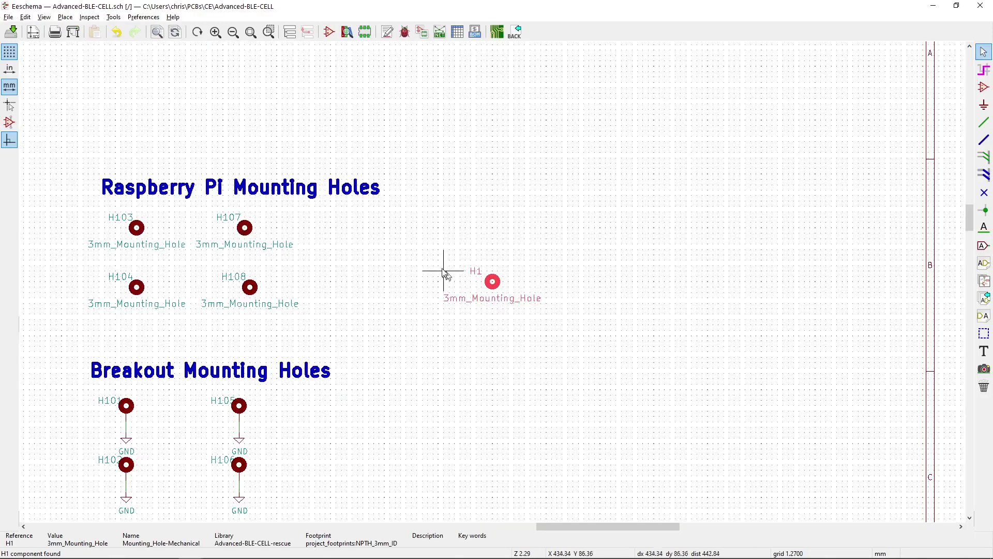
left_click(482, 291)
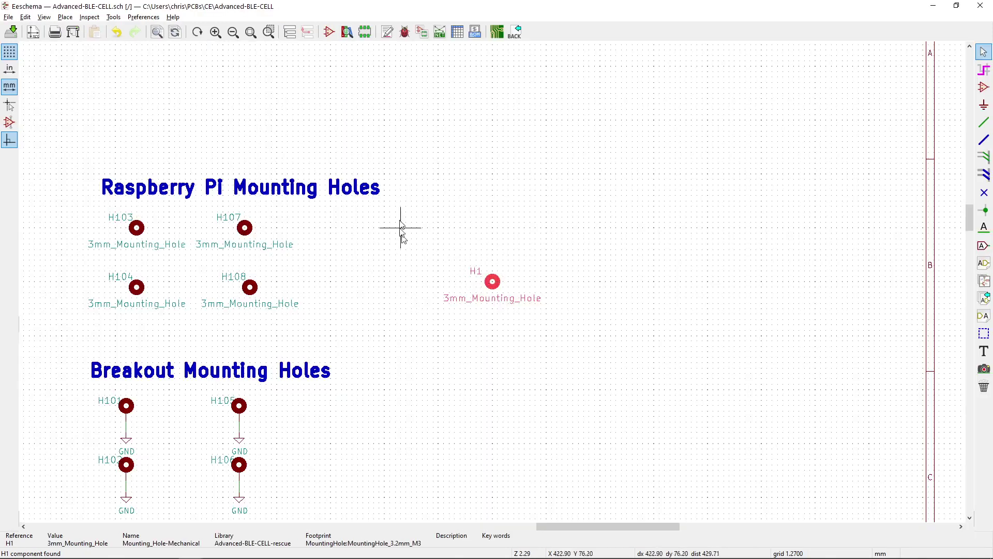
left_click(505, 266)
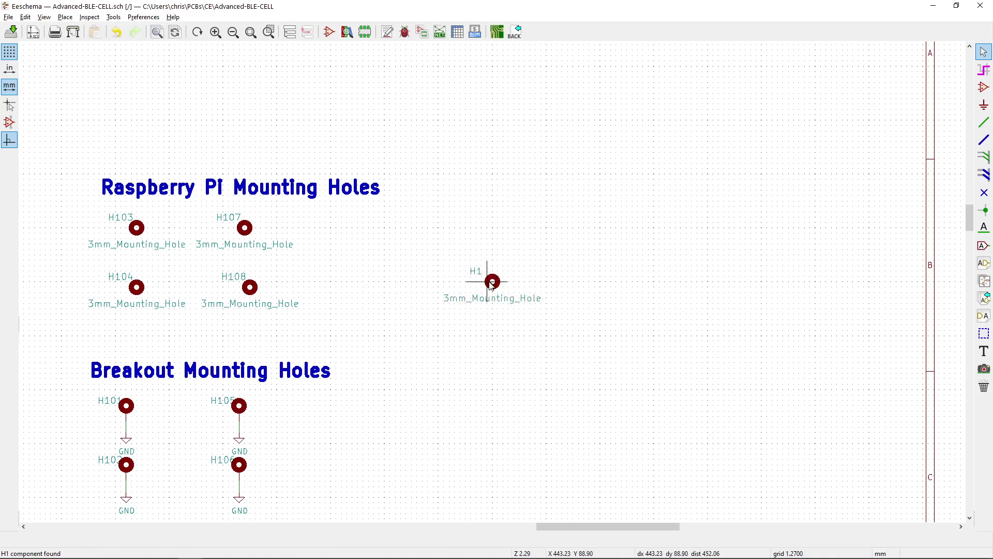
double_click(494, 284)
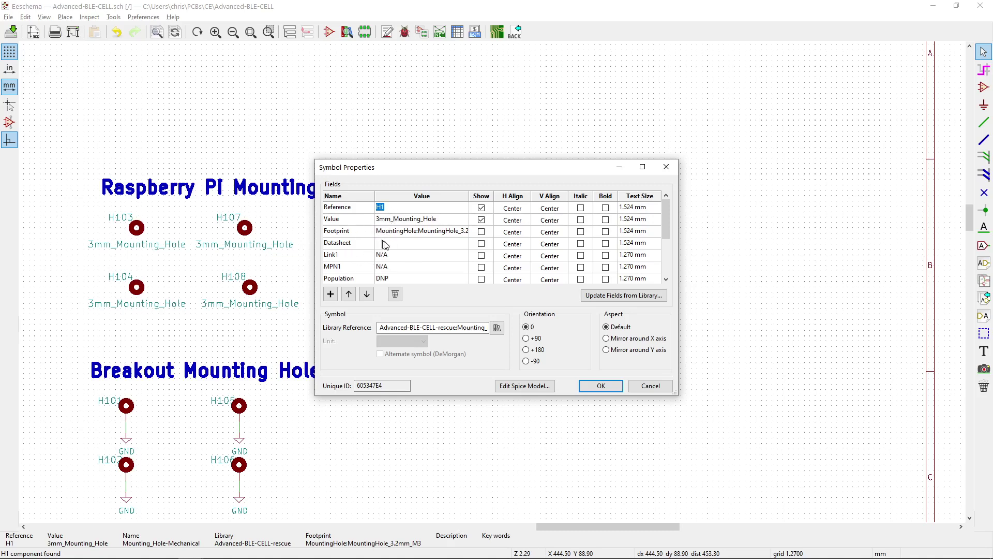
scroll(394, 242, "down", 1)
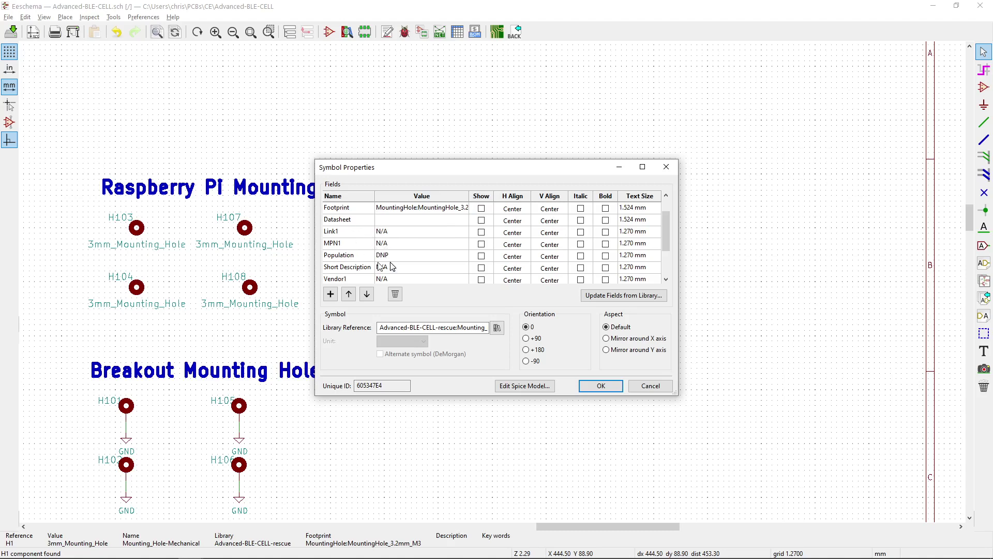
scroll(391, 257, "down", 1)
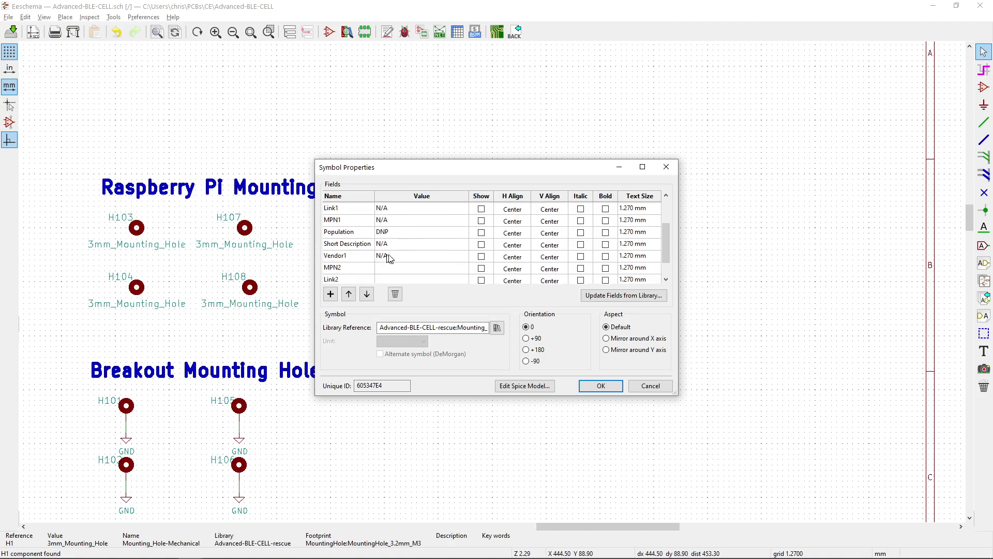
scroll(388, 249, "up", 2)
scroll(381, 261, "down", 1)
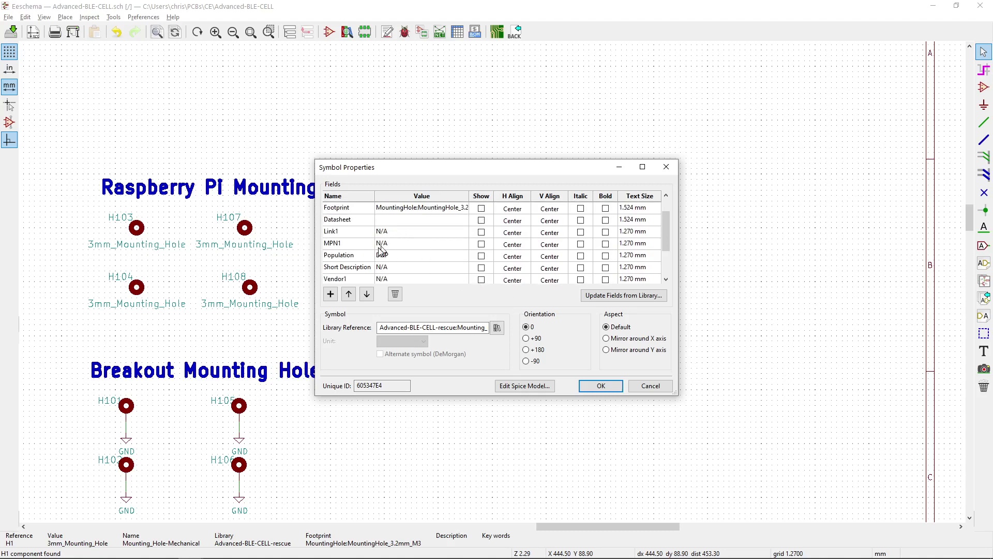
left_click(648, 387)
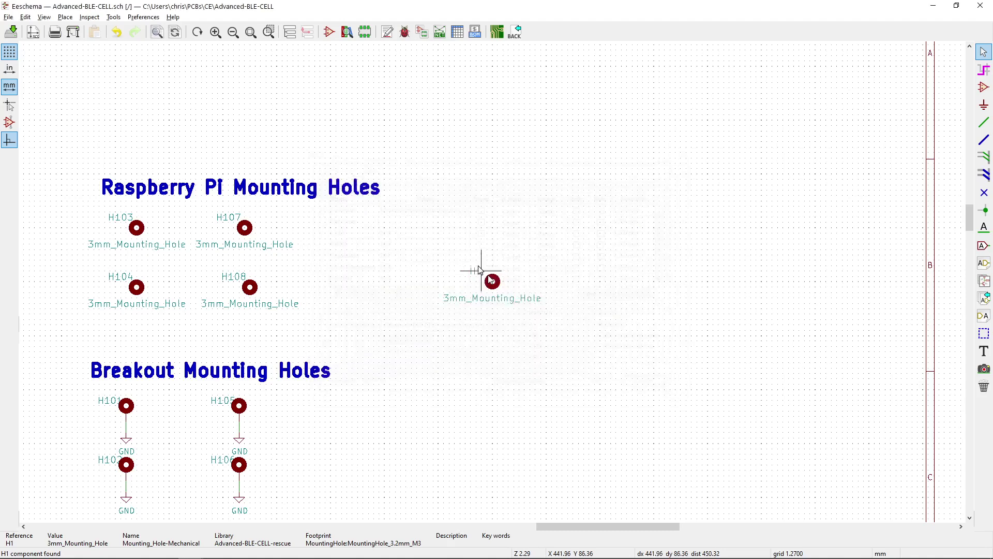
Inspect the Bill of Material plugins and the KiBOM CSV description without generating a BOM.
left_click(387, 33)
left_click(635, 159)
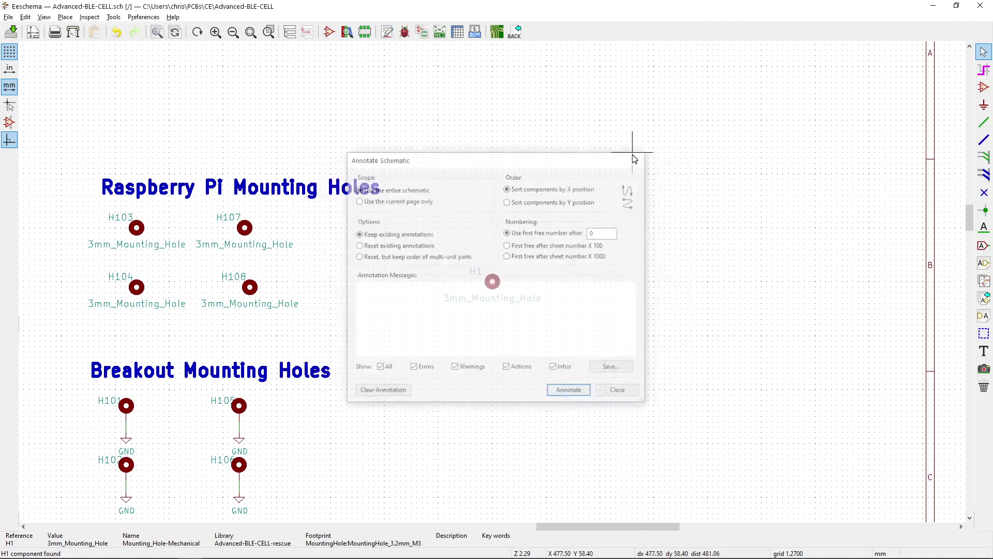
left_click(475, 32)
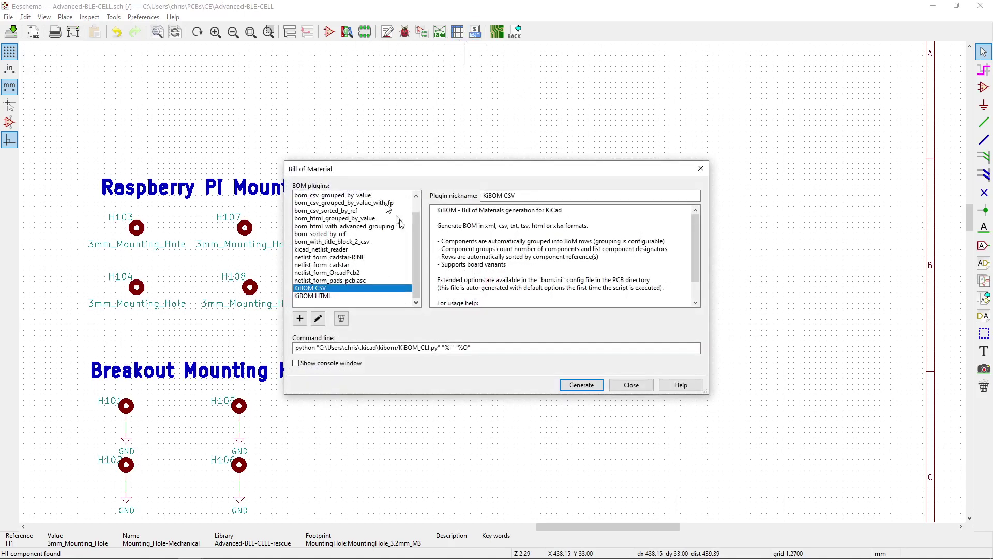
scroll(399, 223, "up", 1)
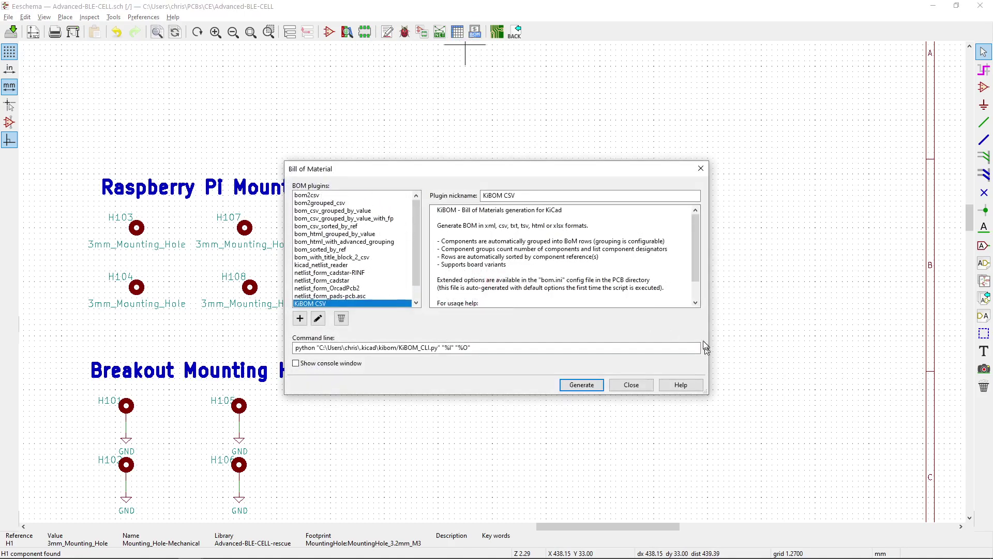
left_click(631, 384)
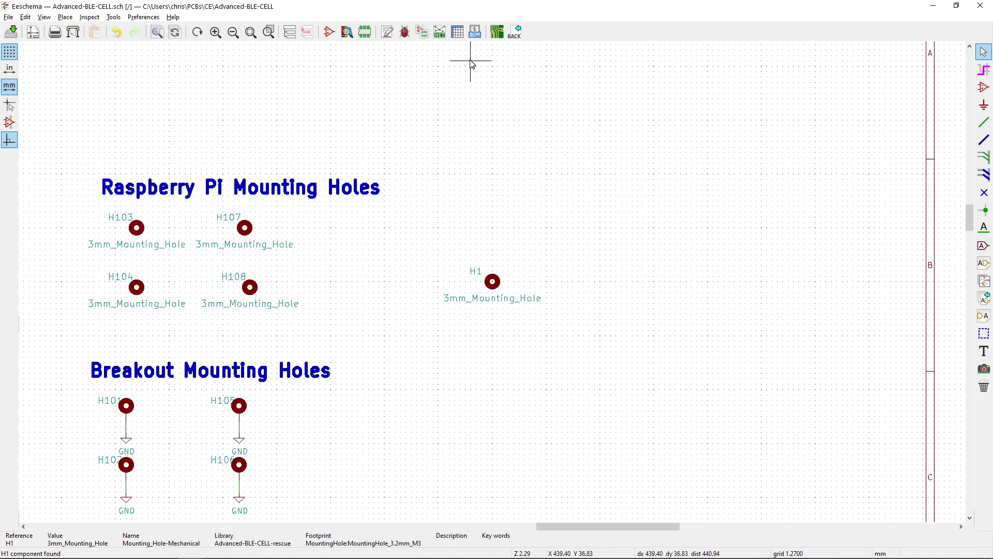
left_click(475, 32)
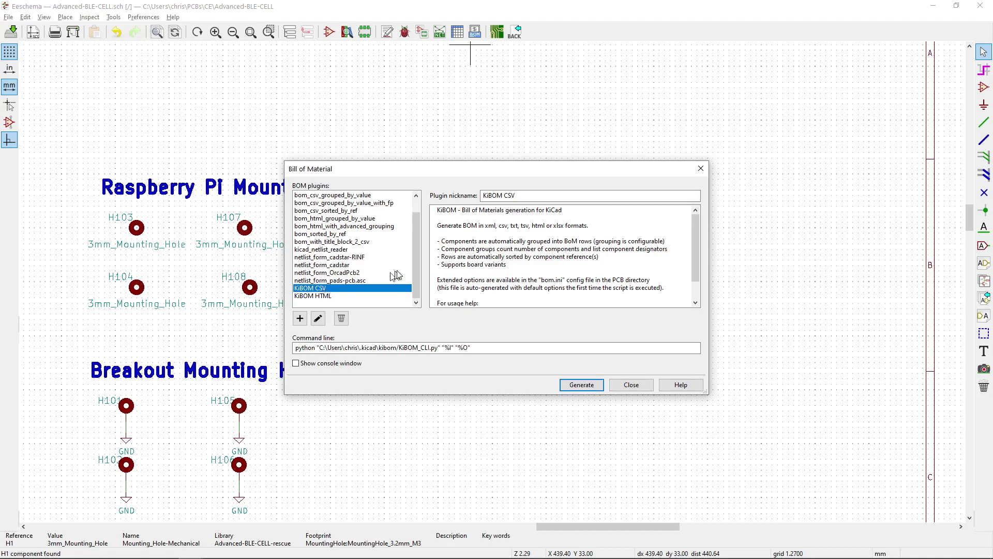
scroll(437, 240, "down", 1)
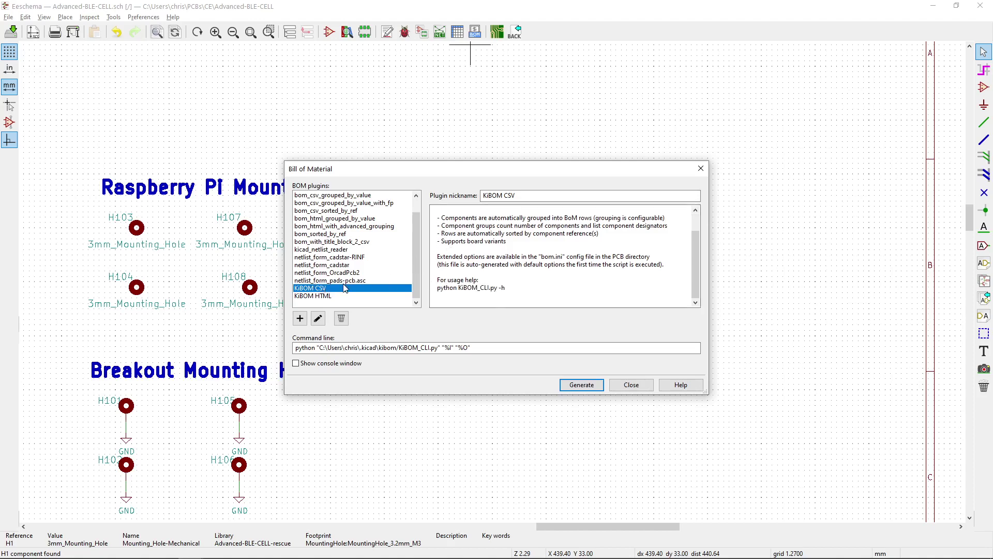
left_click(630, 386)
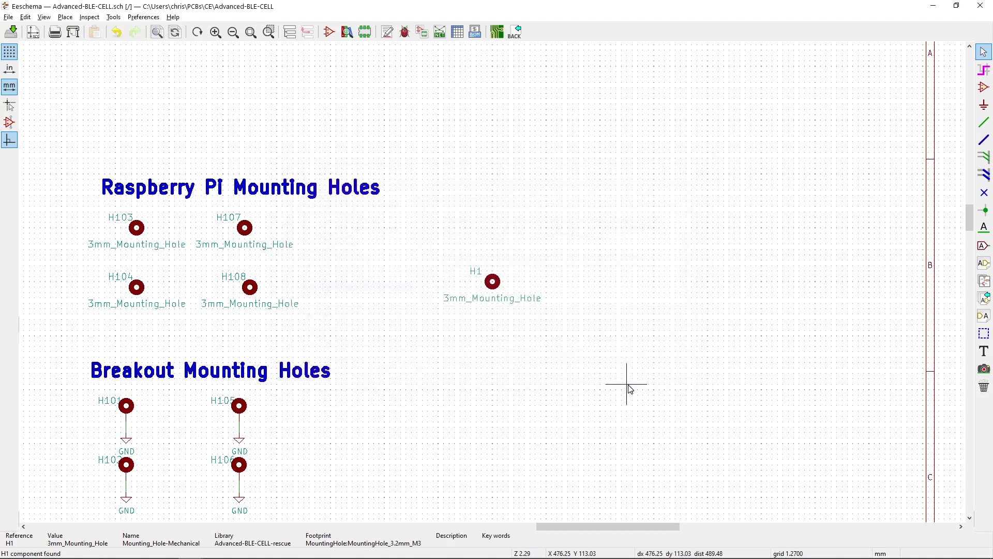
Switch to File Explorer and locate the bom.ini configuration file in the Advanced-BLE-CELL project folder.
key("alt+Tab")
key("alt+Tab")
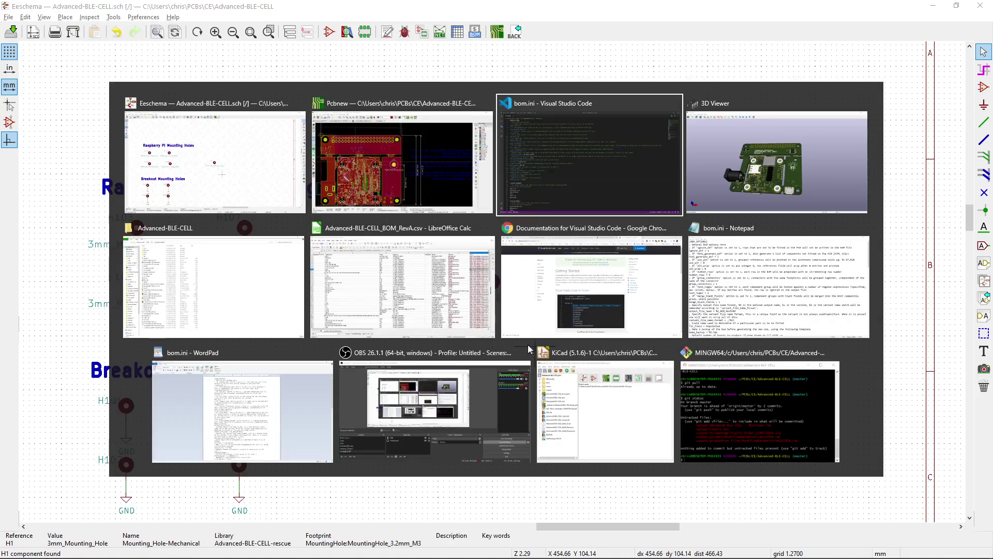
key("alt+Tab")
key("alt+Tab")
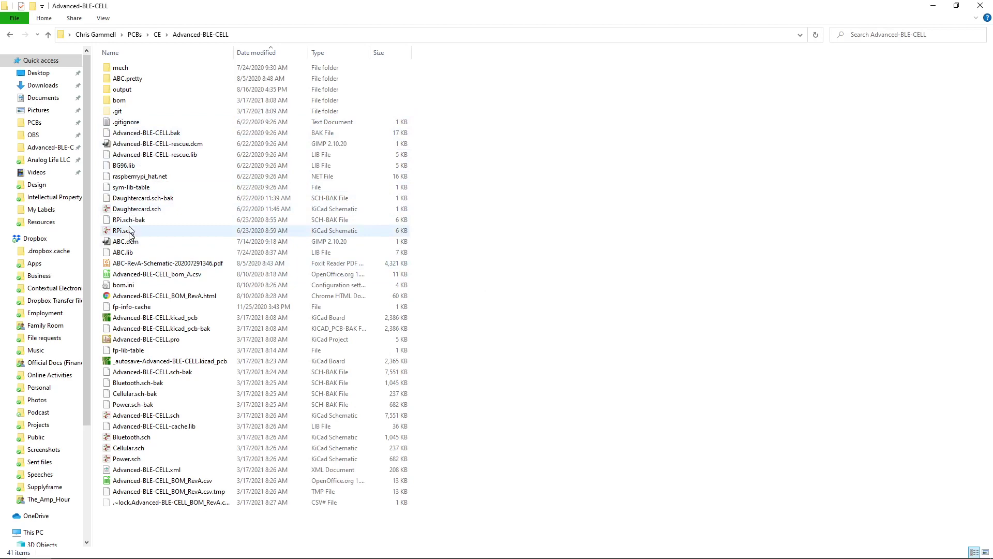
left_click(126, 285)
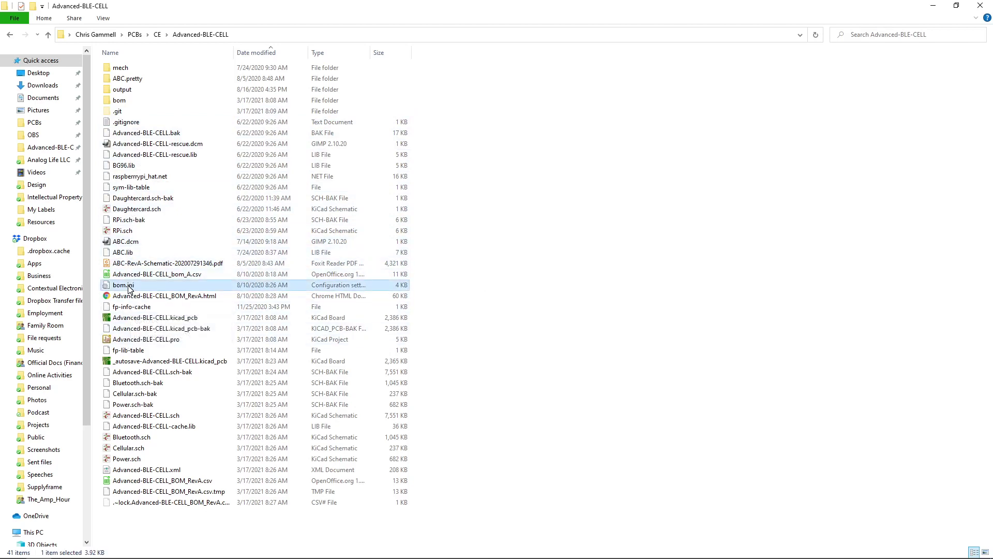
Switch to Visual Studio Code and examine the output_file_name, ignore_dnf and fit_field options in bom.ini.
key("alt+Tab")
key("alt+Tab")
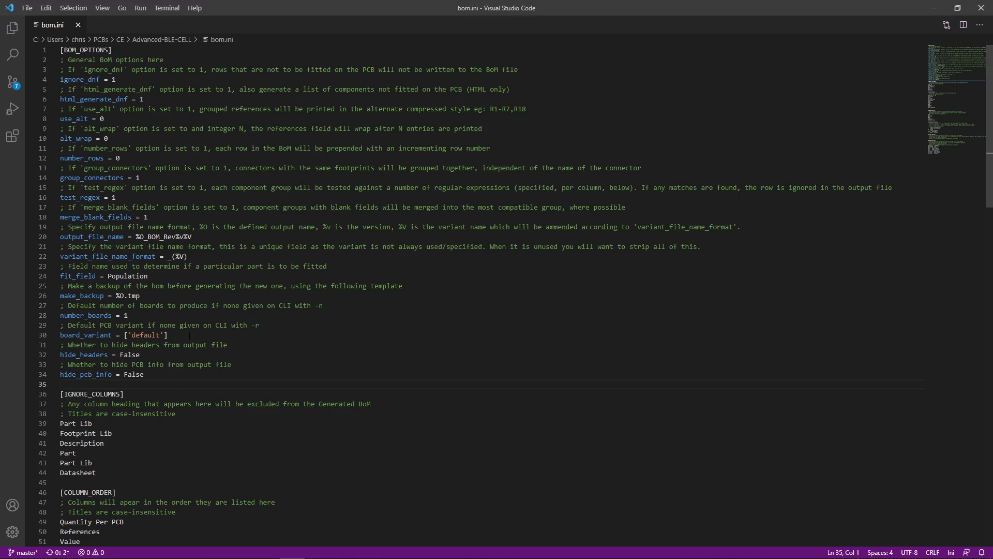
left_click_drag(137, 236, 192, 236)
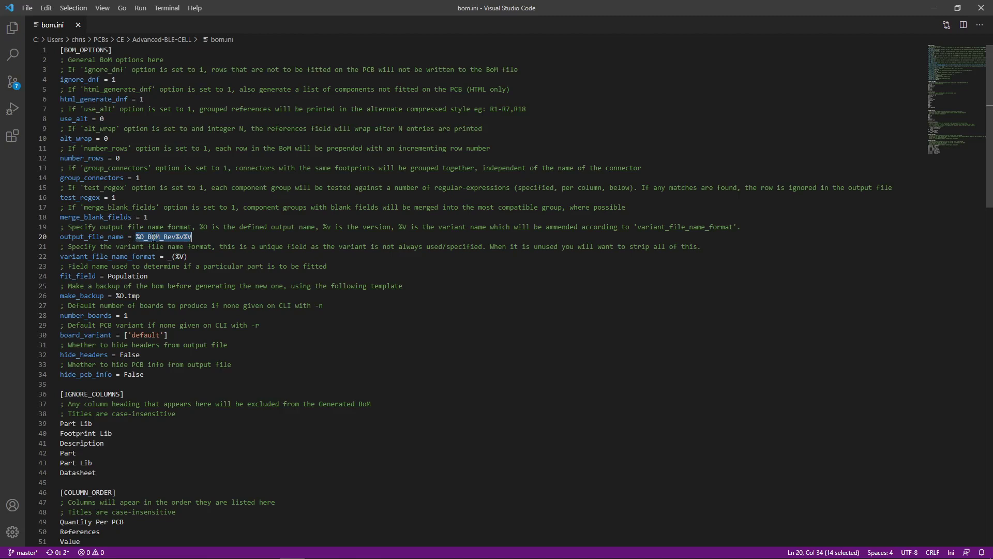
double_click(114, 79)
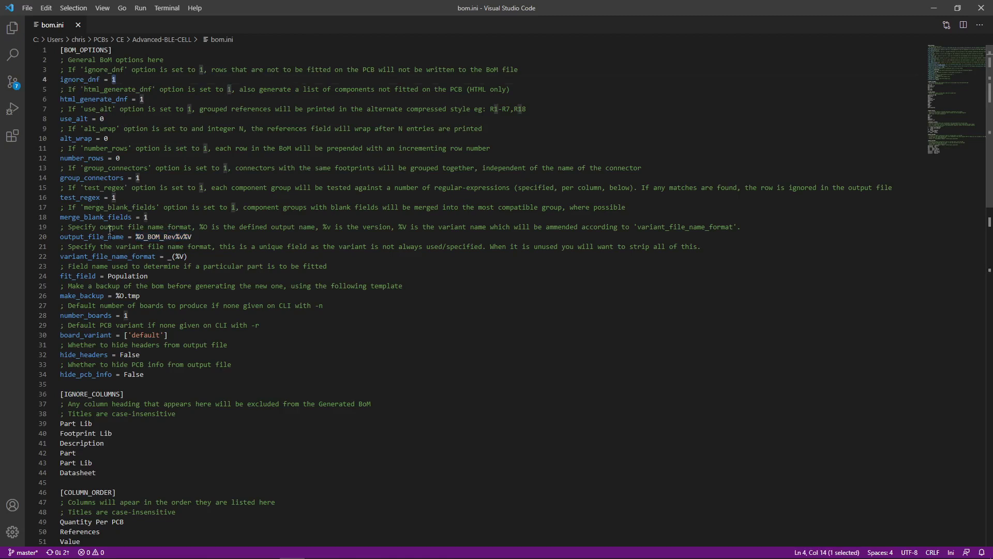
left_click_drag(175, 279, 69, 275)
left_click(112, 275)
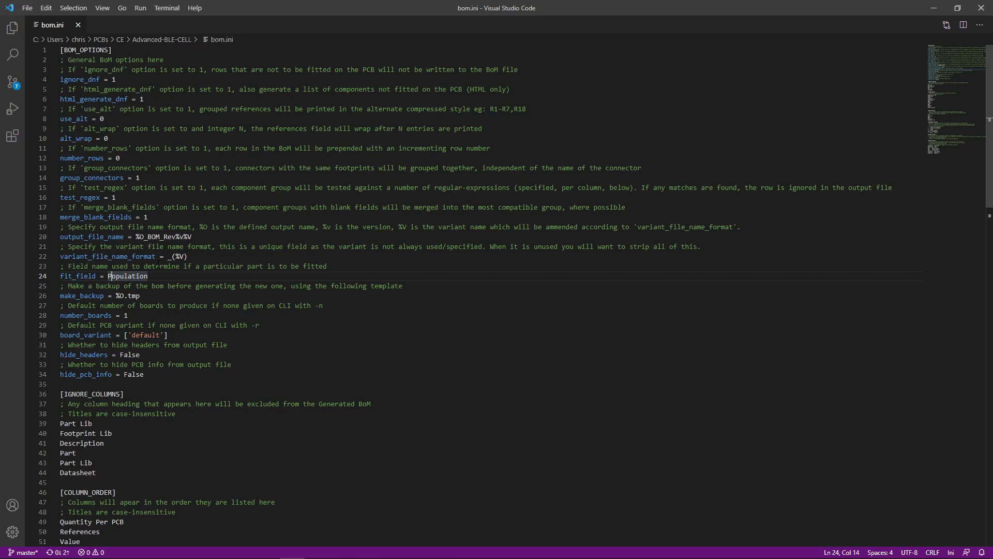
Examine the REGEX_EXCLUDE rules at the end of bom.ini, especially the mount.*hole patterns for Part and Footprint.
scroll(164, 267, "down", 20)
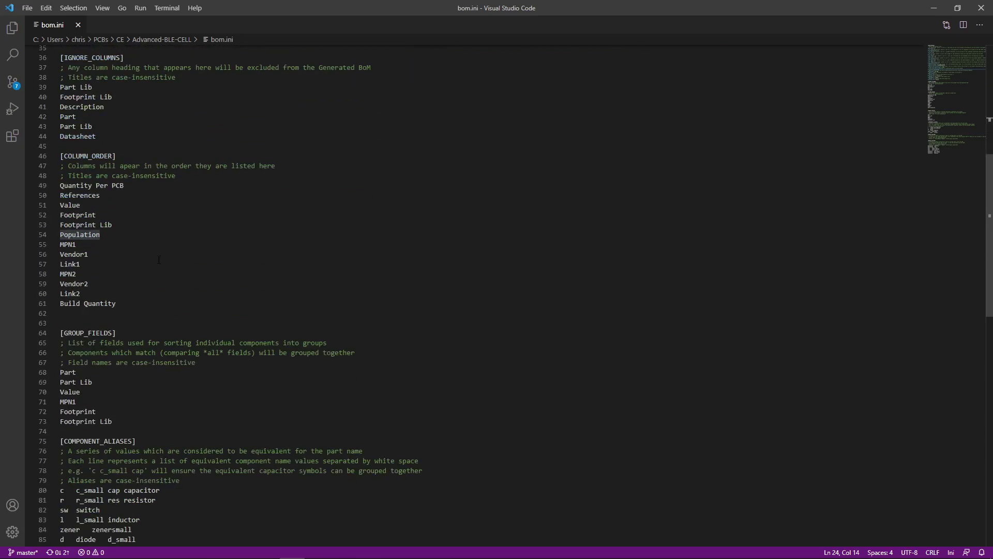
scroll(158, 257, "down", 4)
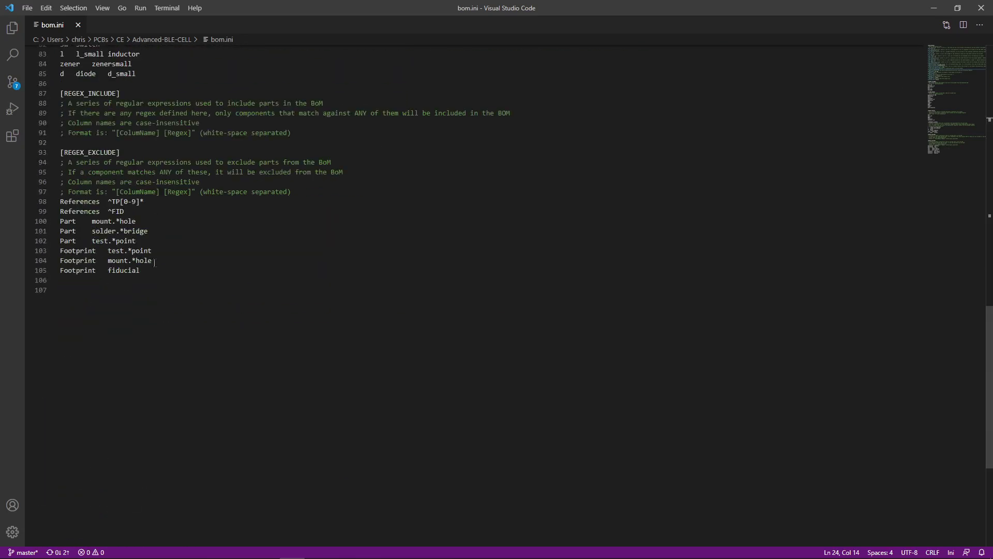
scroll(160, 262, "up", 4)
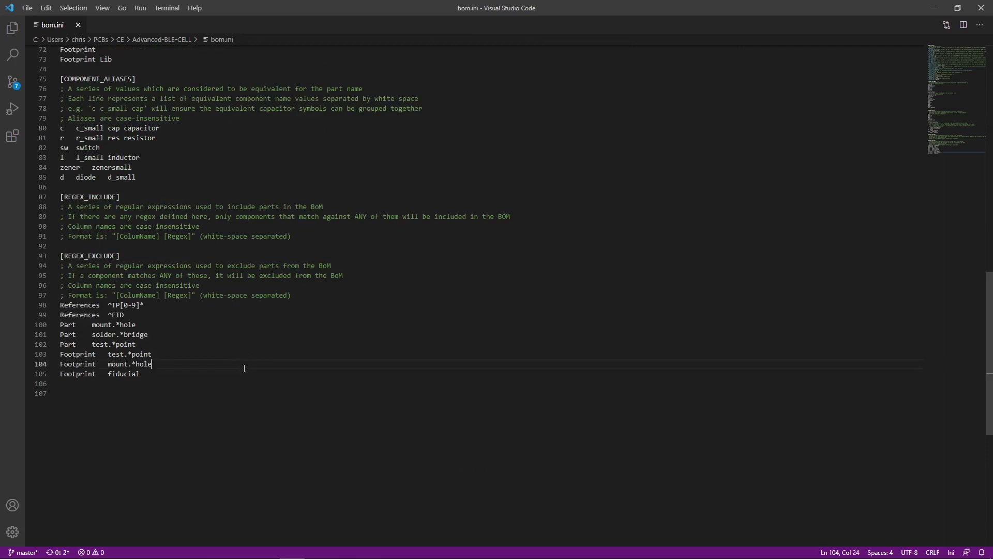
left_click(230, 376)
left_click_drag(154, 325, 99, 335)
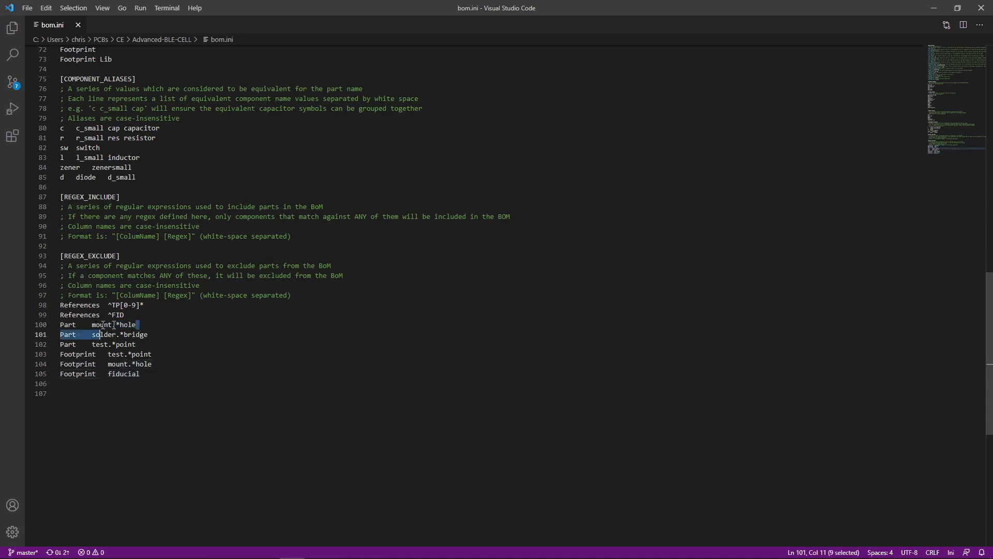
left_click(117, 383)
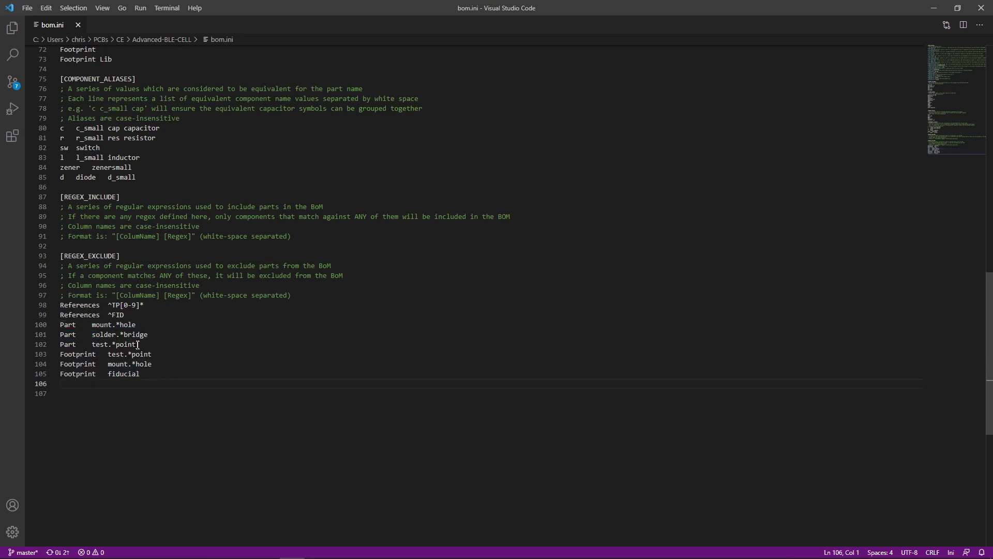
left_click_drag(140, 373, 69, 309)
left_click(116, 325)
Switch to Eeschema and try to generate the bill of materials with the KiBOM CSV plugin.
key("alt+Tab")
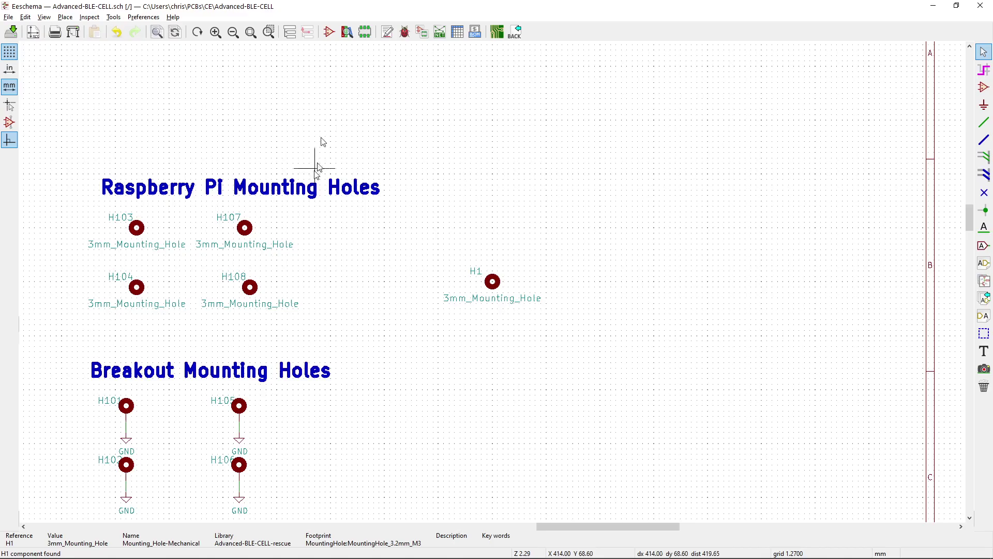
left_click(494, 73)
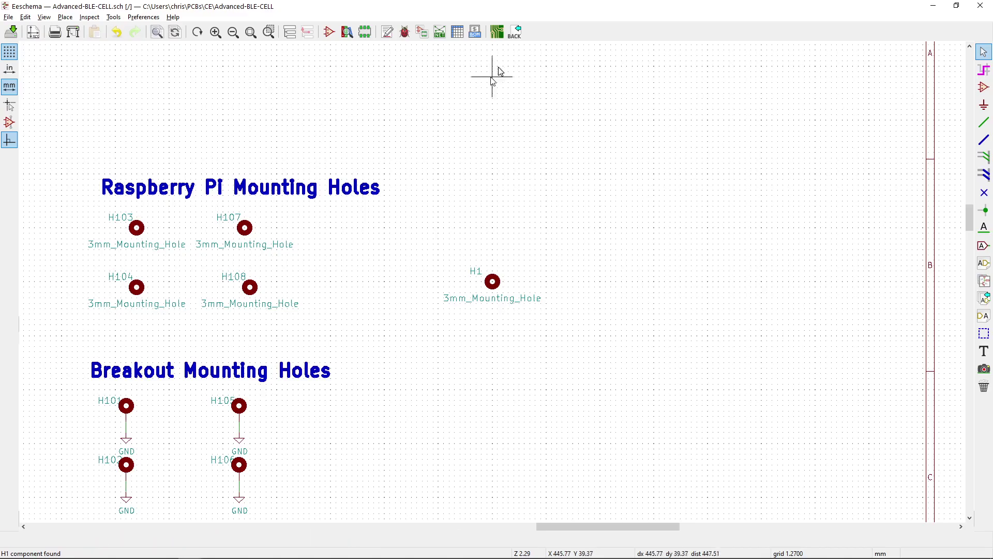
left_click(479, 37)
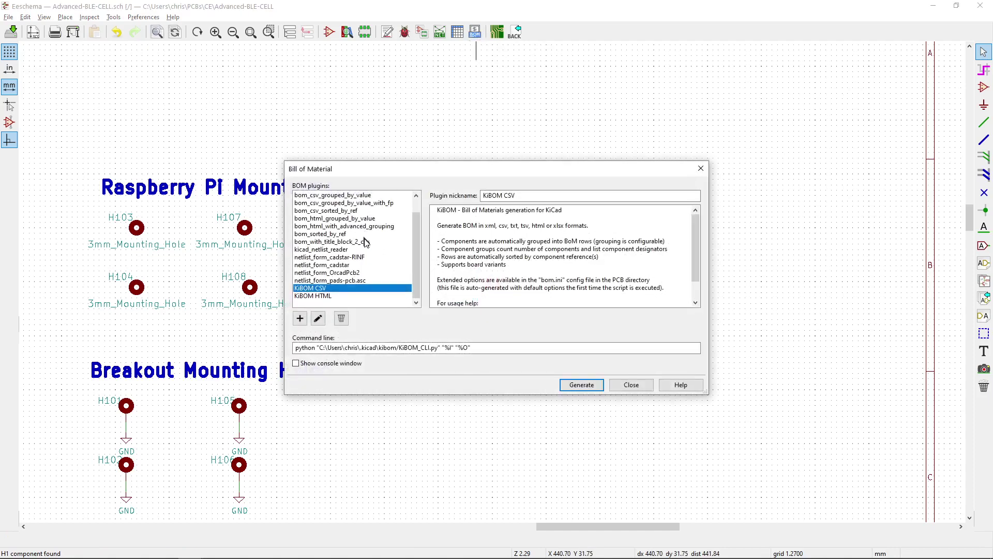
left_click(581, 385)
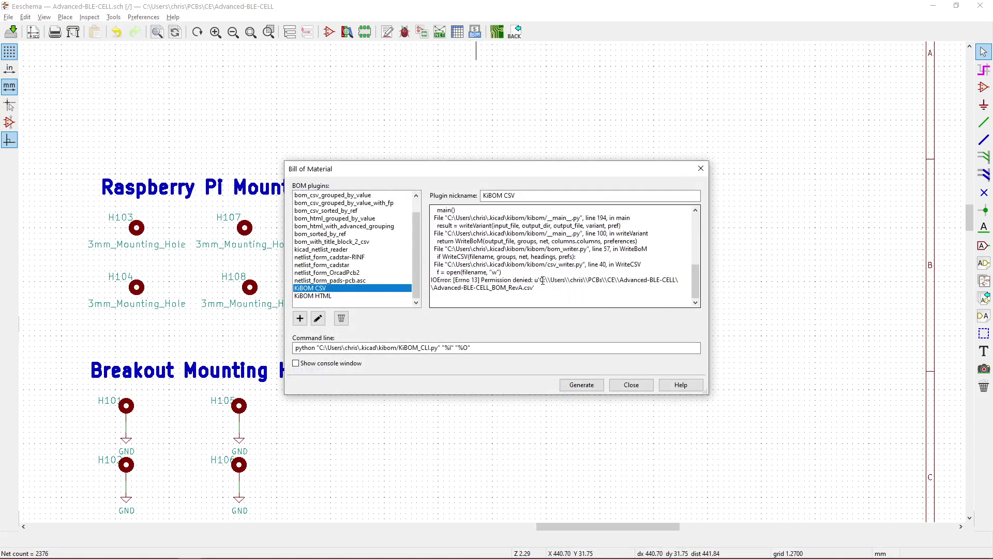
Close Advanced-BLE-CELL_BOM_RevA.csv in LibreOffice Calc and generate the KiBOM CSV bill of materials again from Eeschema.
key("alt+Tab")
key("alt+Tab")
key("alt+Tab")
key("alt+Tab")
key("alt+Tab")
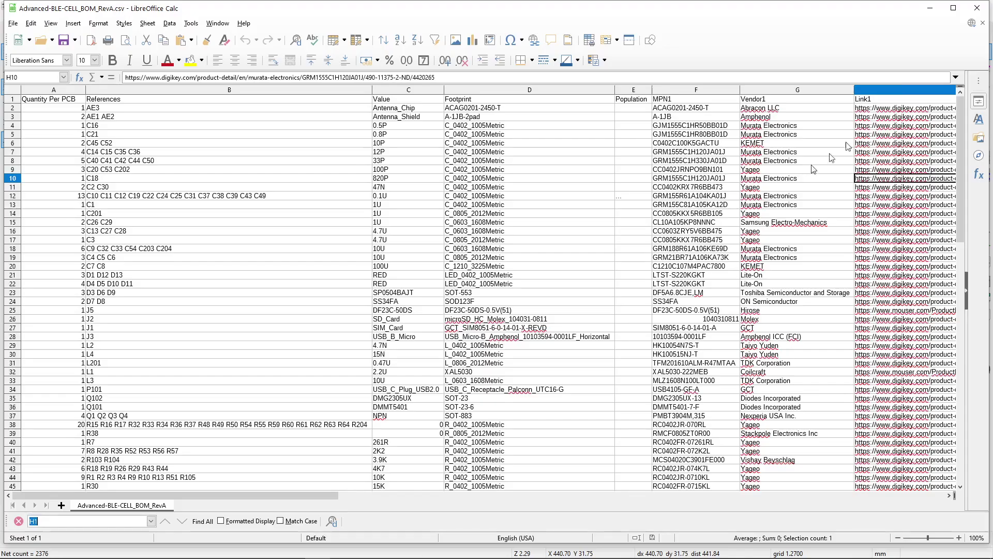
left_click(977, 7)
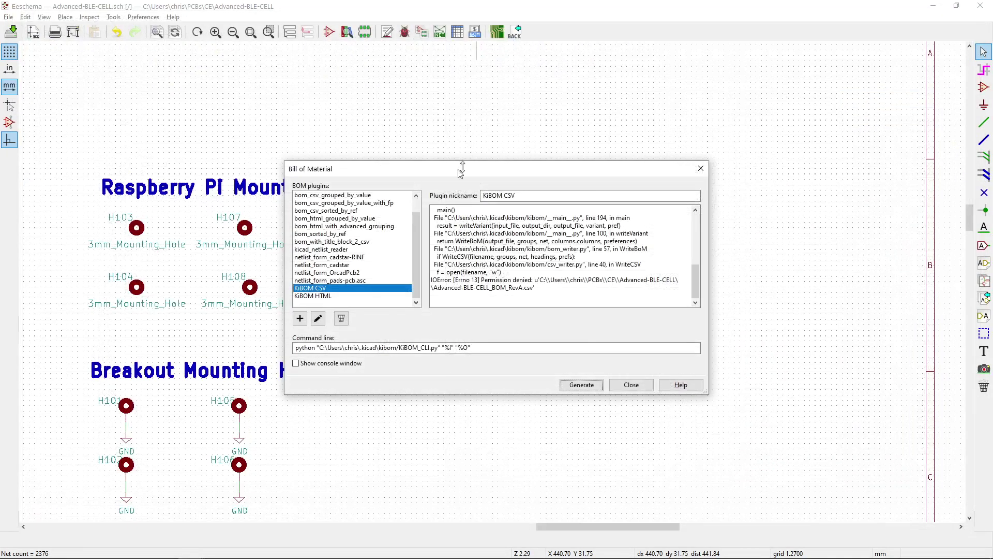
left_click(582, 385)
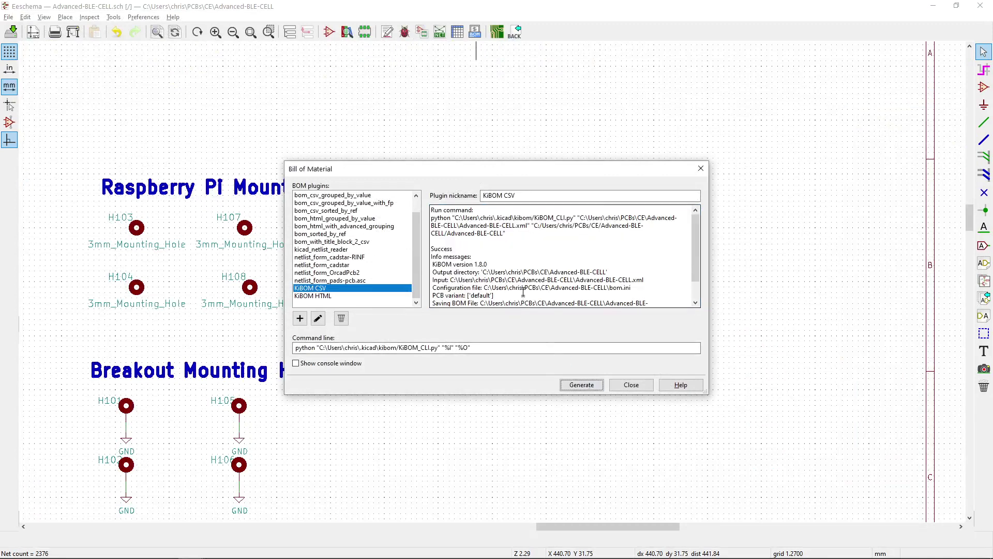
Open the regenerated Advanced-BLE-CELL_BOM_RevA.csv from the project folder in LibreOffice Calc, accepting the default text import settings.
key("alt+Tab")
key("alt+Tab")
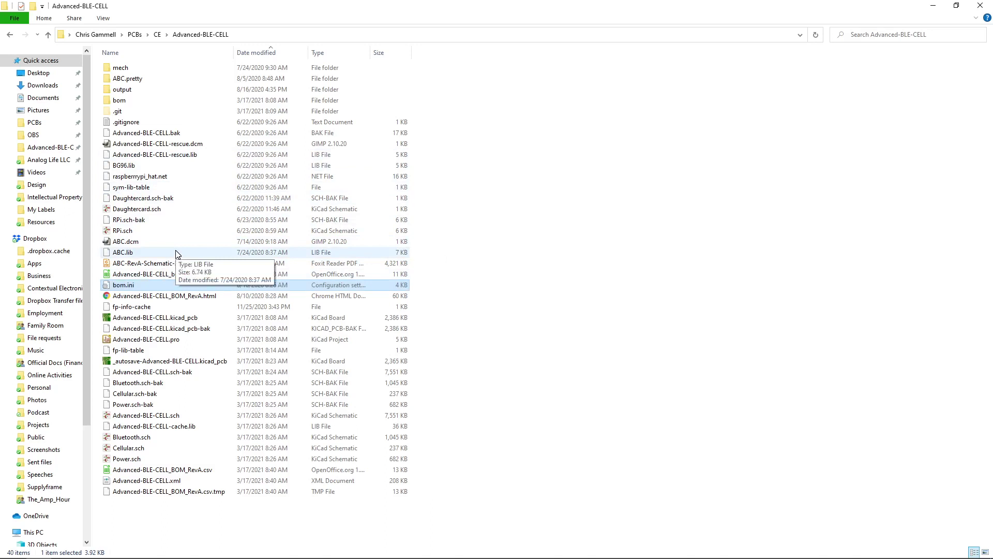
left_click(182, 469)
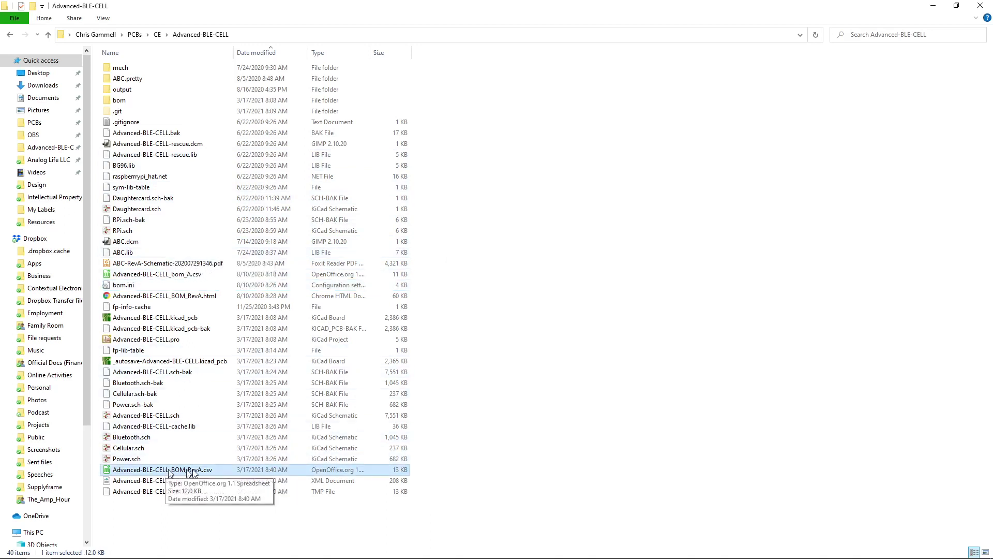
double_click(221, 472)
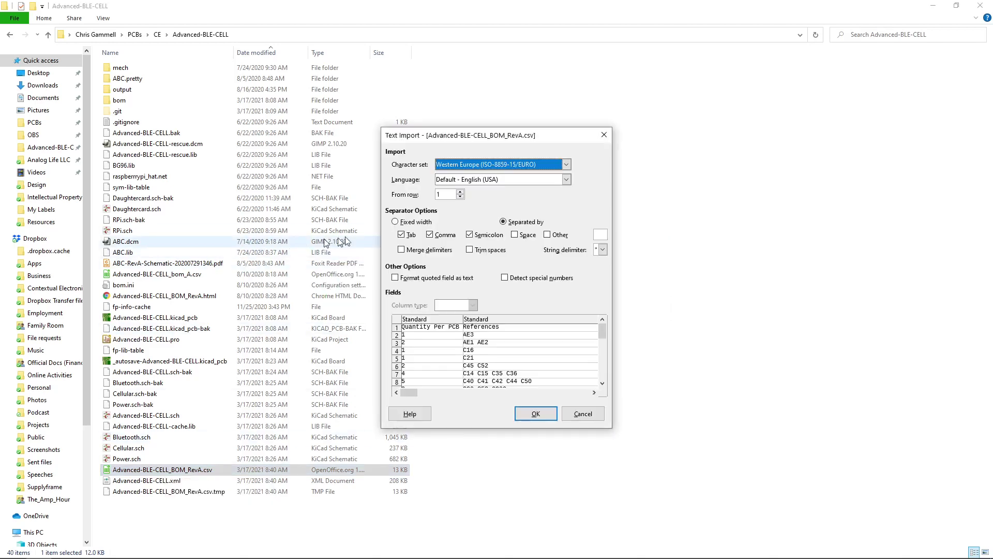
left_click(535, 414)
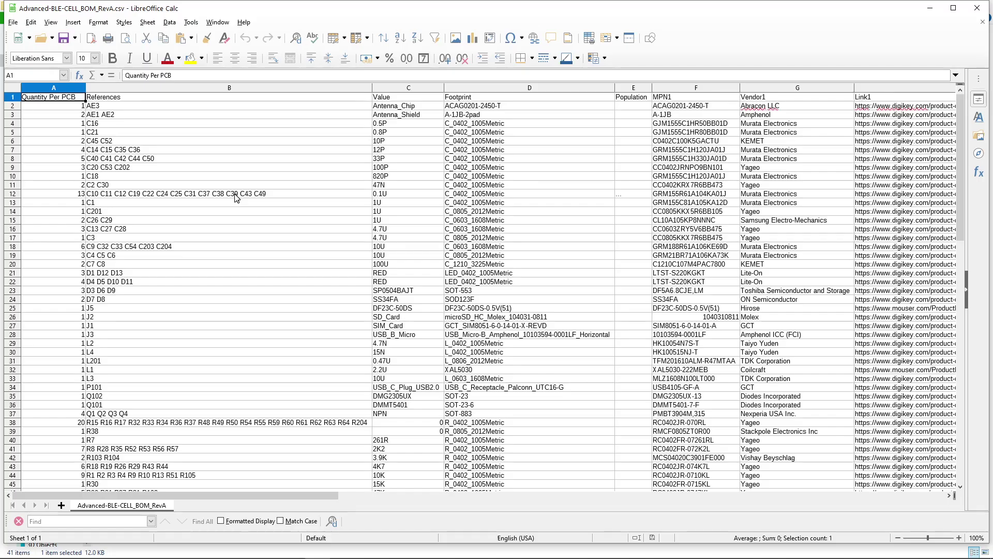
Look through the References column of the regenerated BOM for any mounting hole entries starting with H.
left_click(194, 195)
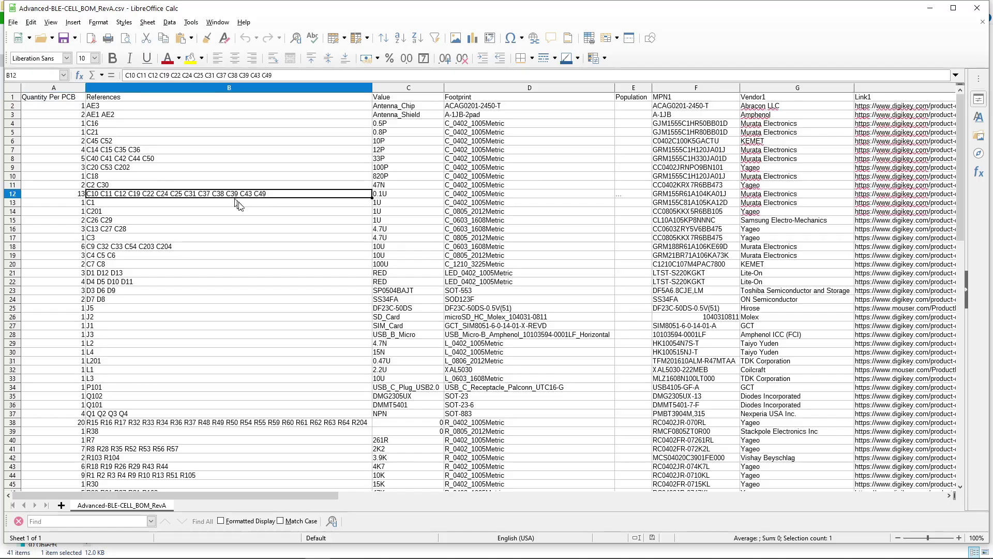
scroll(193, 204, "down", 2)
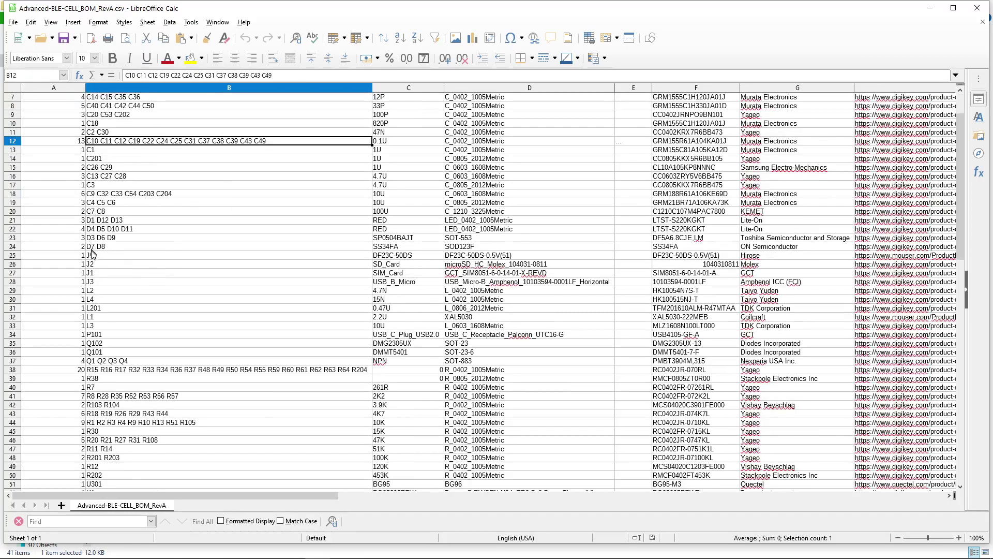
scroll(102, 263, "down", 1)
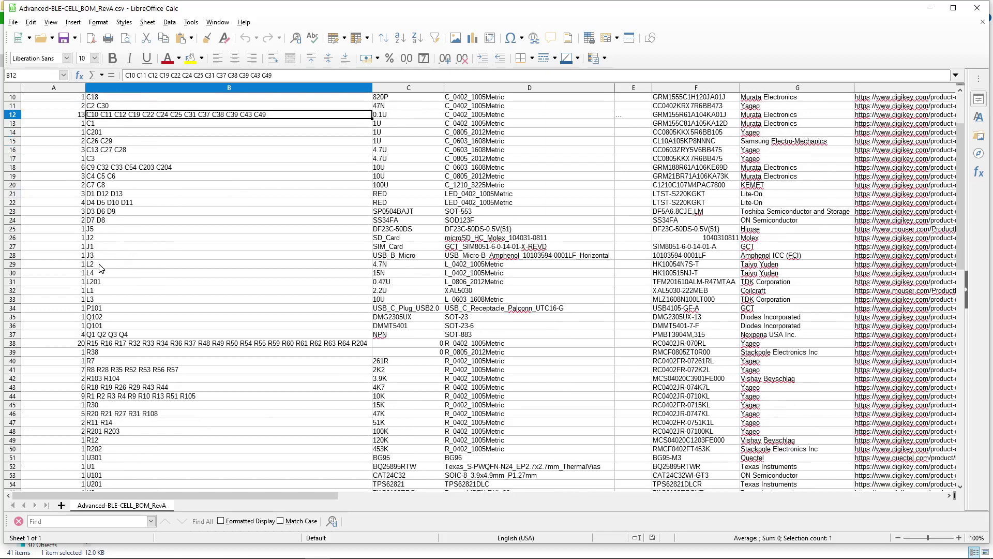
scroll(112, 214, "down", 1)
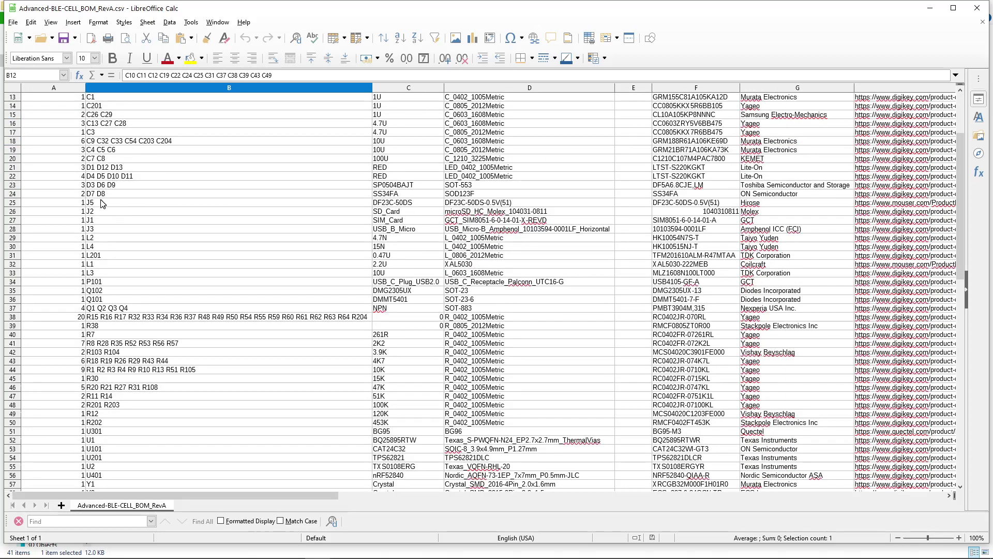
scroll(101, 195, "up", 2)
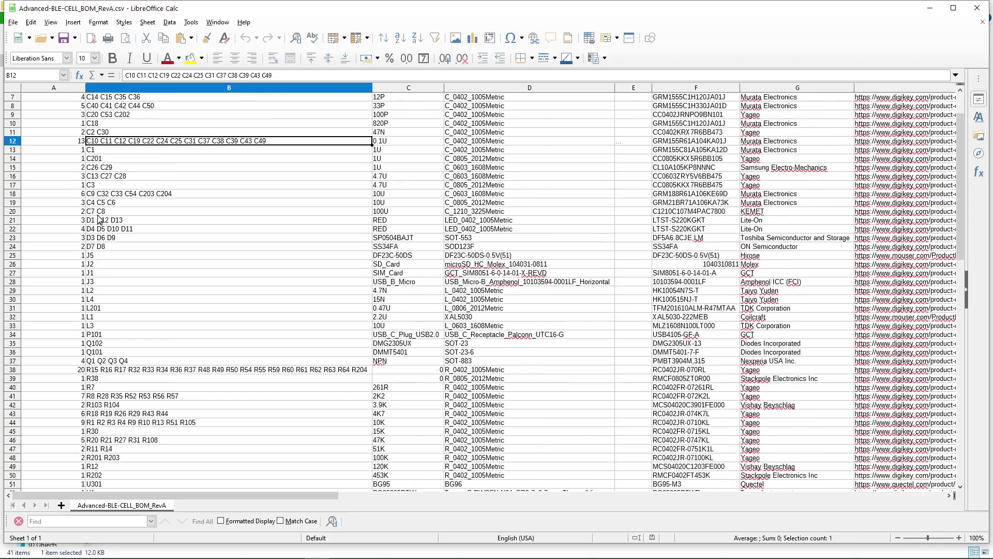
scroll(103, 232, "down", 1)
scroll(104, 228, "up", 4)
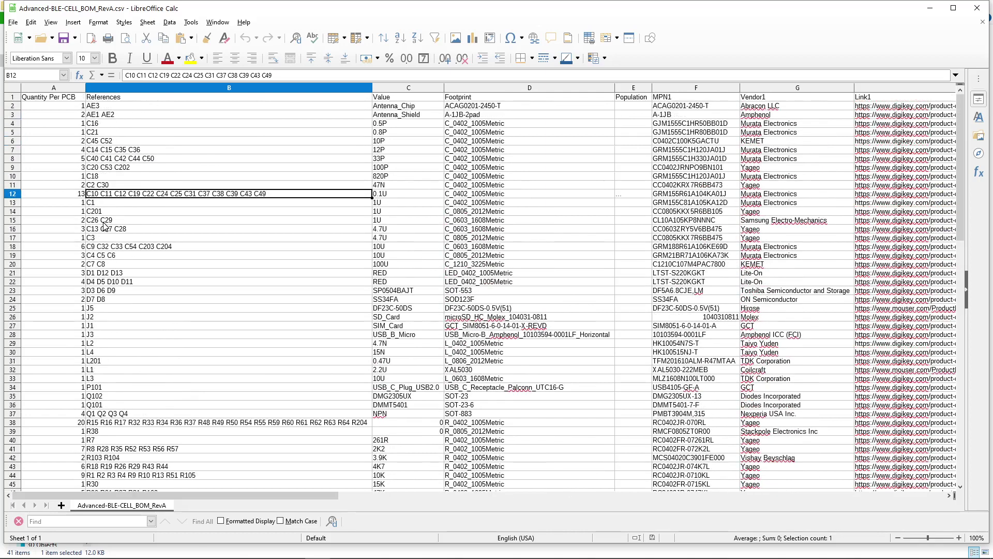
Switch to the 3D Viewer to look at the Advanced BLE-CELL board model.
key("alt+Tab")
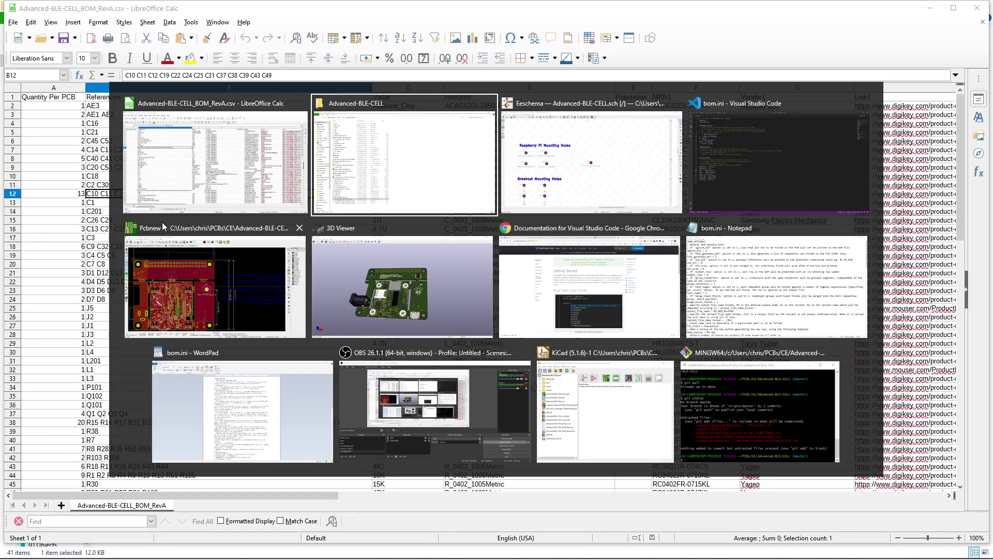
key("alt+Tab")
key("alt+Tab")
key("alt+Tab")
key("alt+Tab")
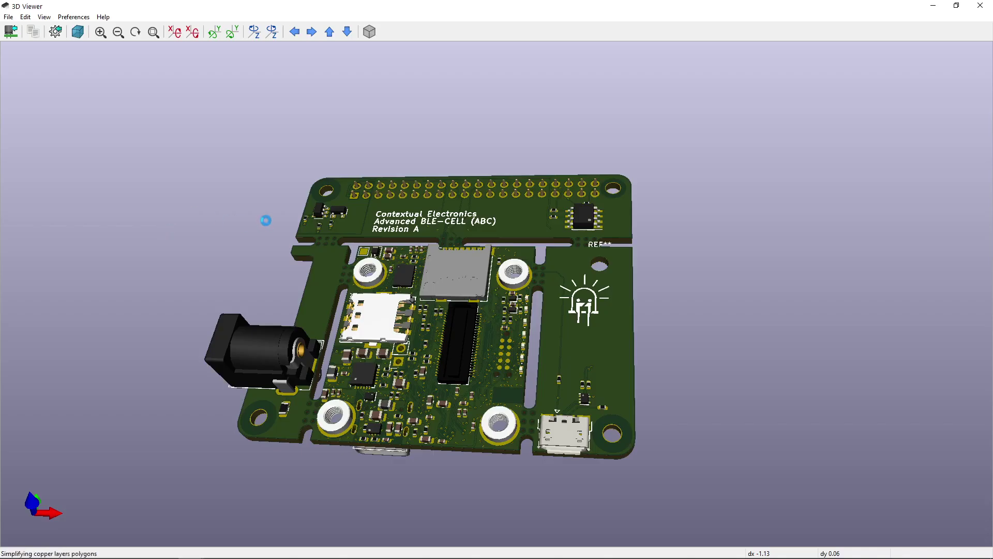